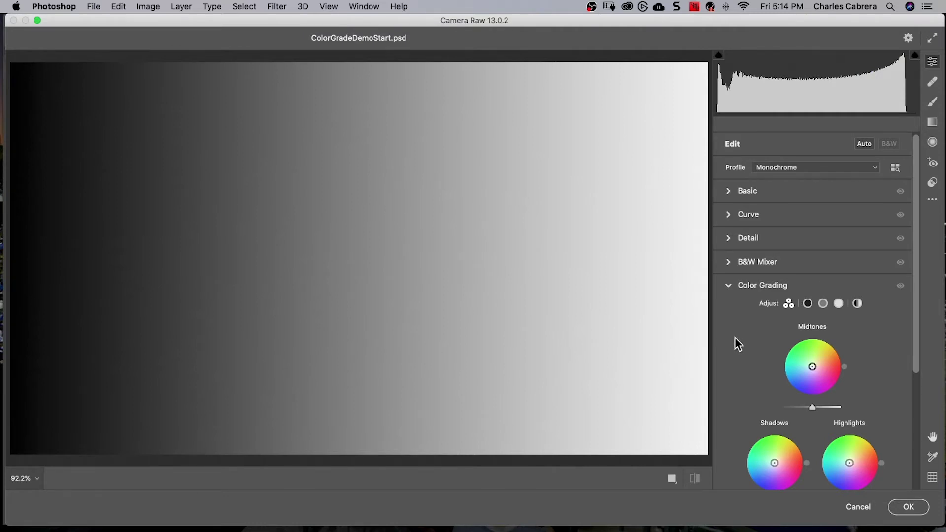
- Use Edit Panels to Show to hide Optics and every other panel, leaving only Color Grading
right_click(735, 339)
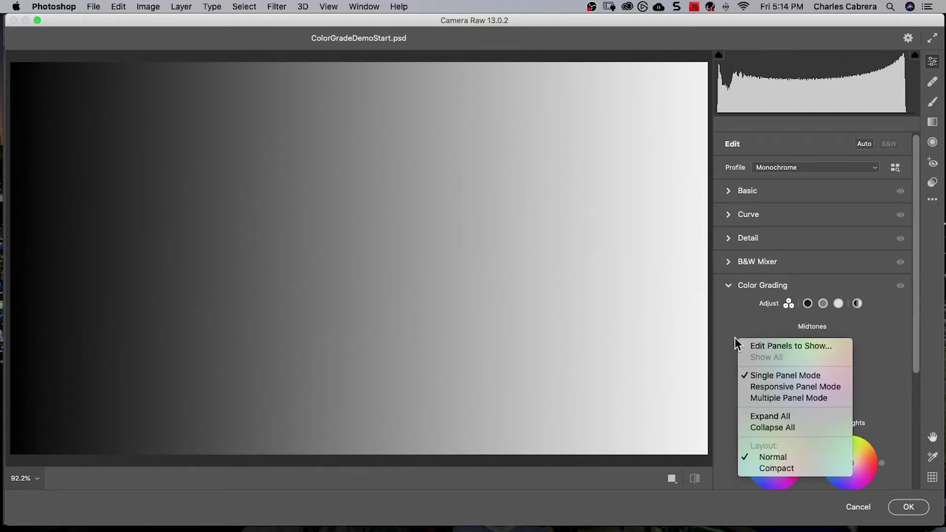
click(747, 344)
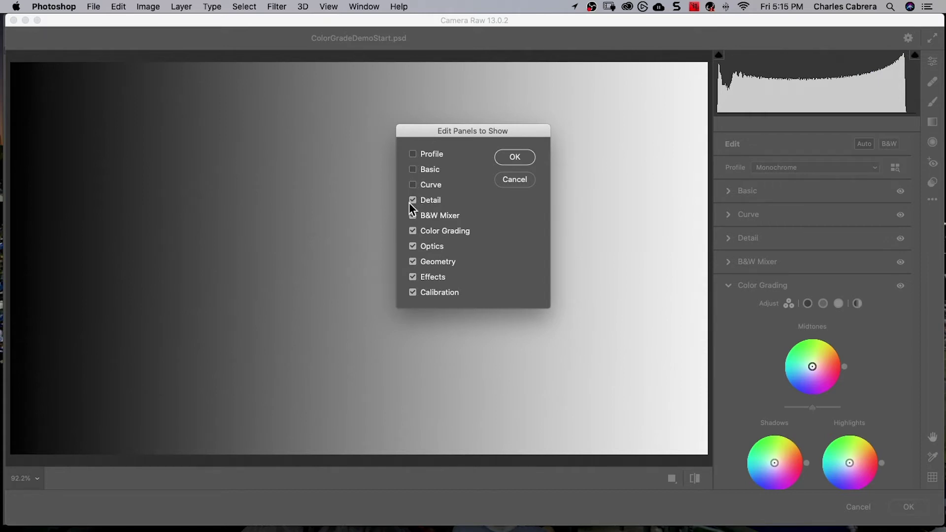
click(413, 246)
click(515, 156)
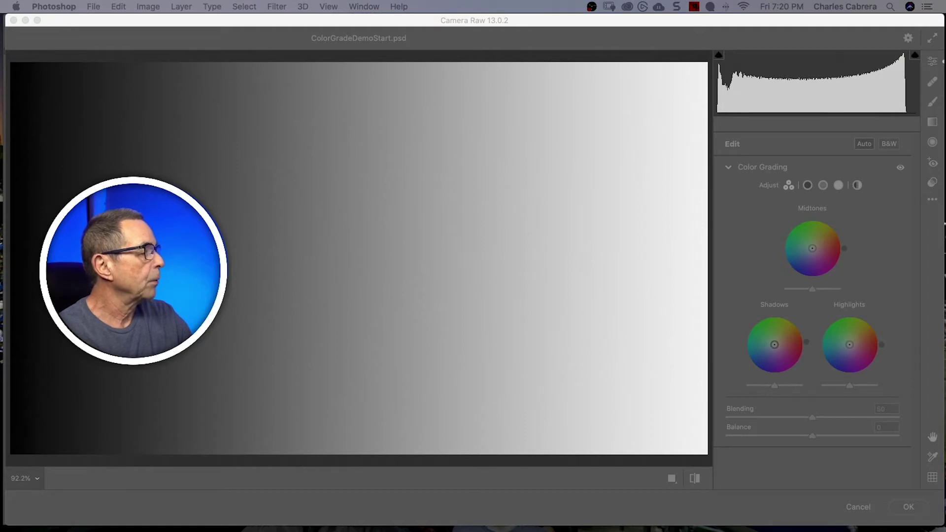
click(787, 190)
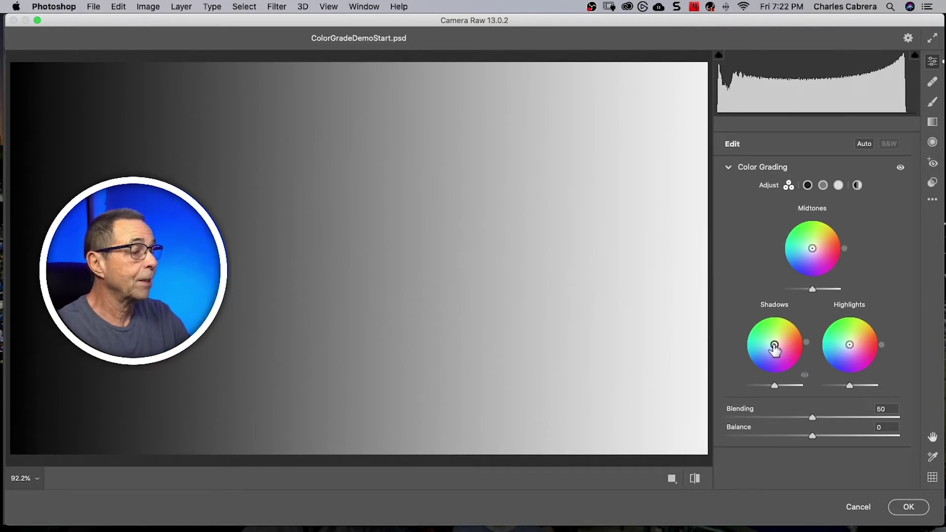
drag(774, 346, 809, 346)
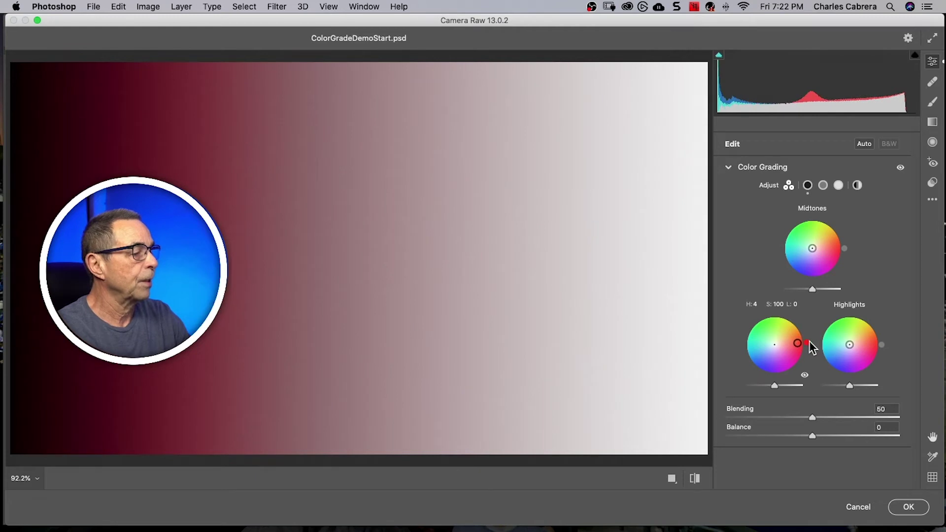
click(774, 385)
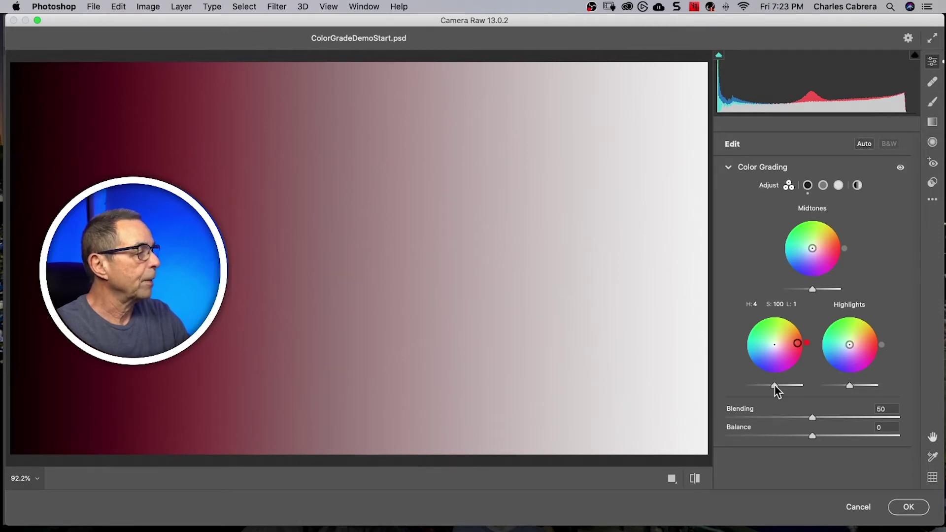
drag(773, 385, 731, 390)
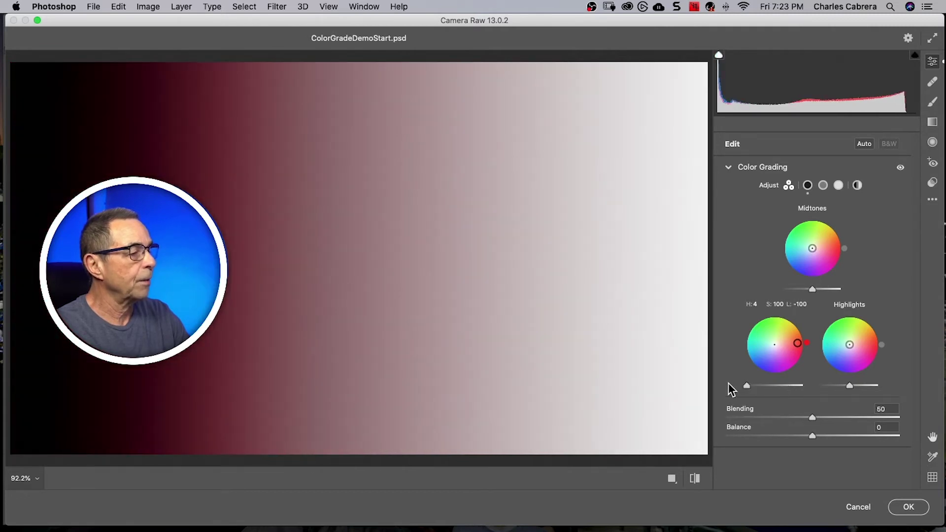
drag(729, 385, 780, 385)
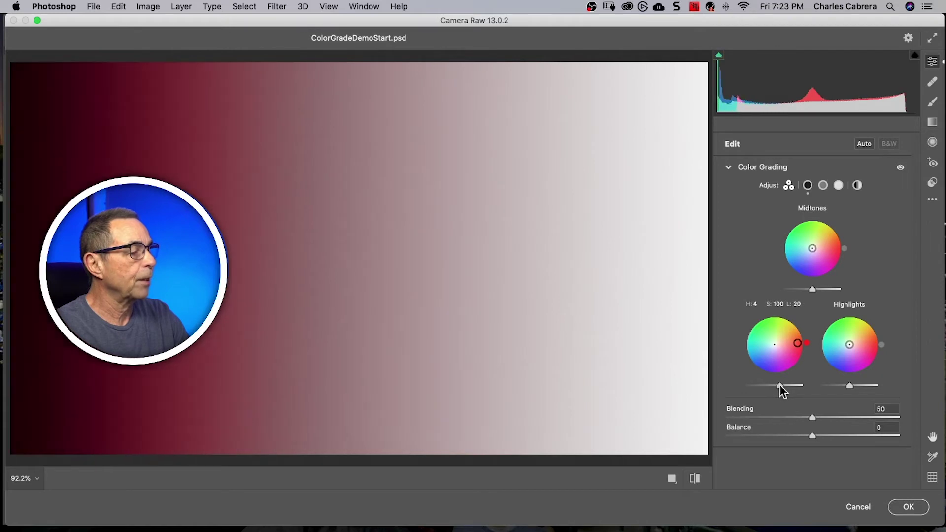
double_click(797, 345)
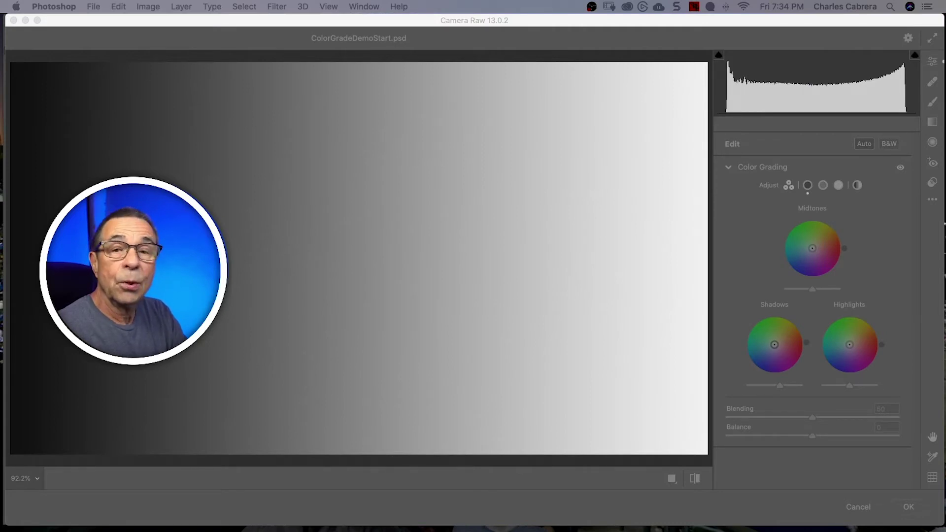
- Tint shadows navy blue, highlights pink-red at luminance -42, and midtones green at luminance -25
drag(775, 345, 765, 366)
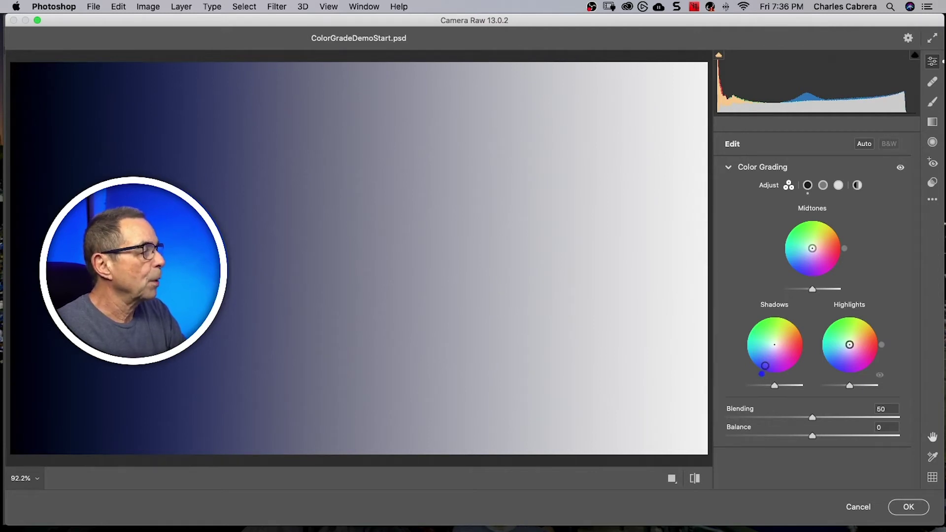
drag(850, 345, 873, 348)
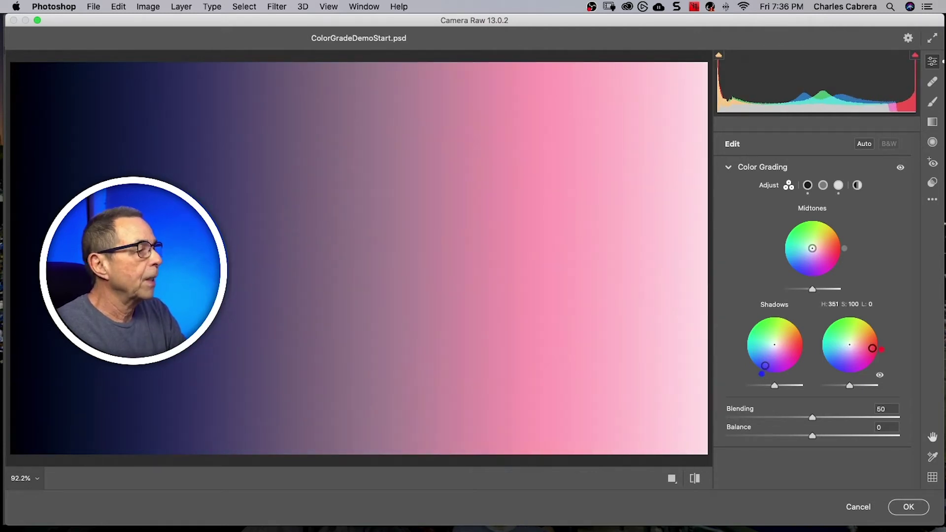
drag(813, 248, 798, 223)
mouse_move(775, 386)
mouse_down()
mouse_move(797, 387)
mouse_move(774, 387)
mouse_up()
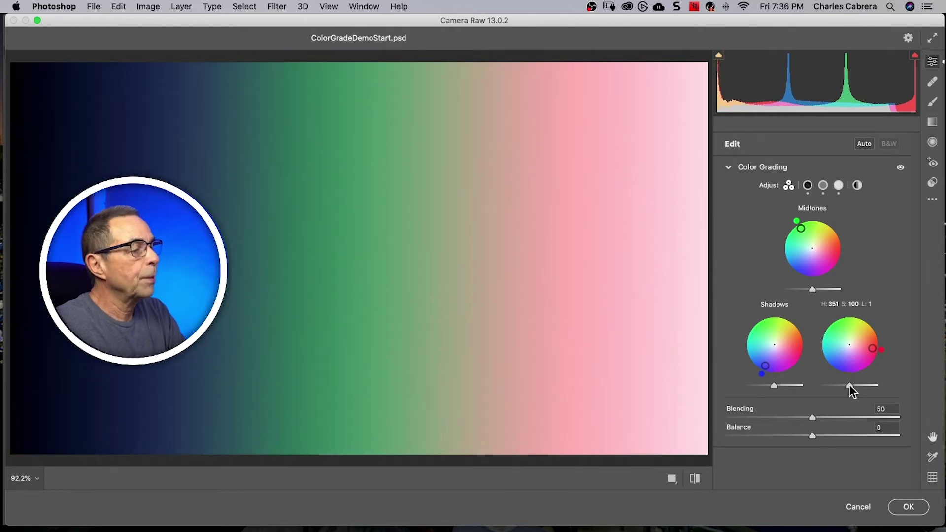
drag(849, 385, 838, 386)
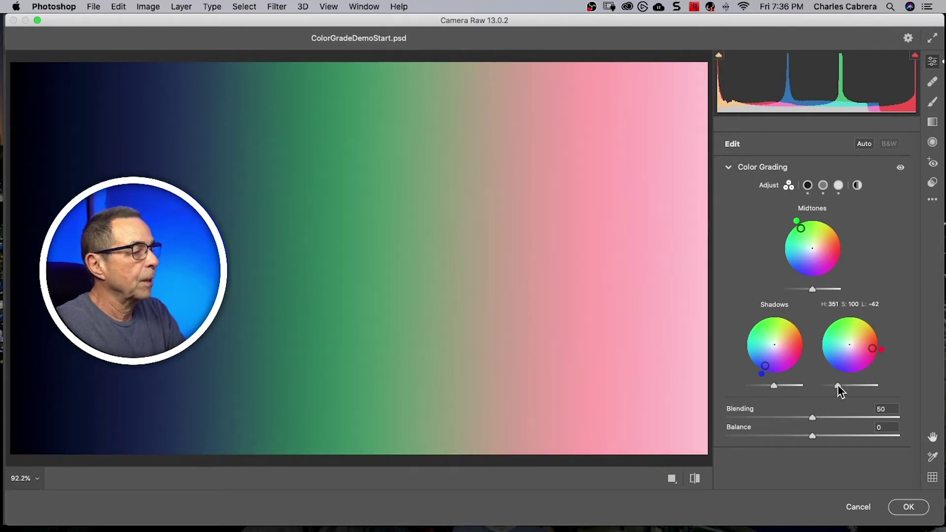
drag(812, 289, 805, 289)
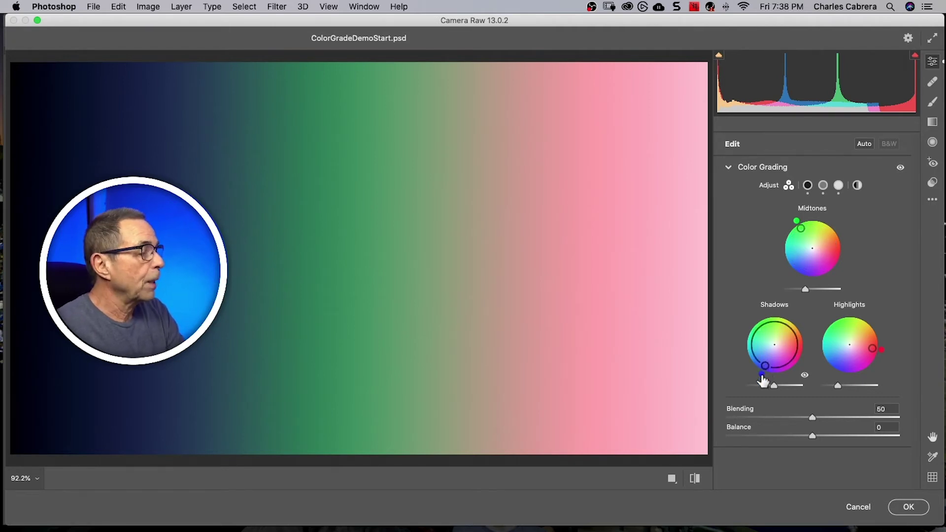
- Fine-tune the blue shadow hue, lower its saturation, and switch grading off to compare
mouse_move(762, 379)
mouse_down()
mouse_move(737, 354)
mouse_move(764, 373)
mouse_move(747, 359)
mouse_move(757, 371)
mouse_up()
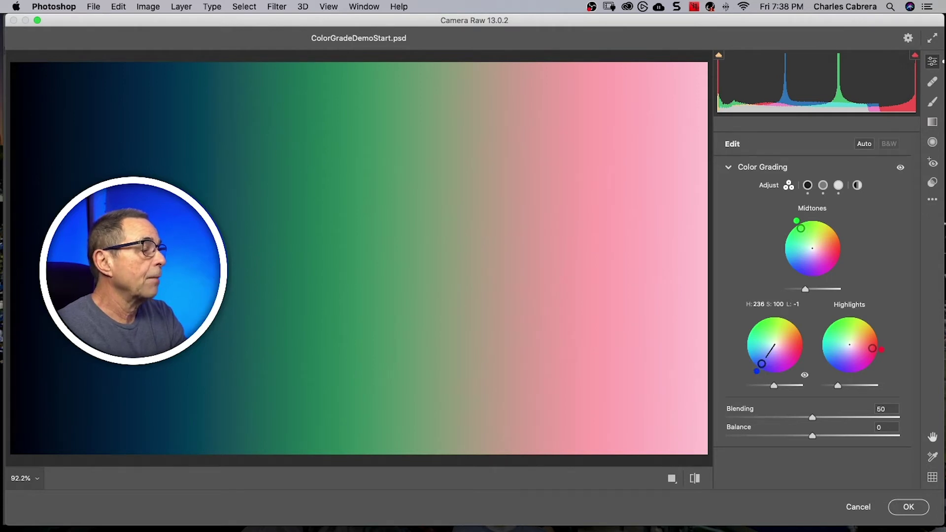
drag(761, 363, 767, 356)
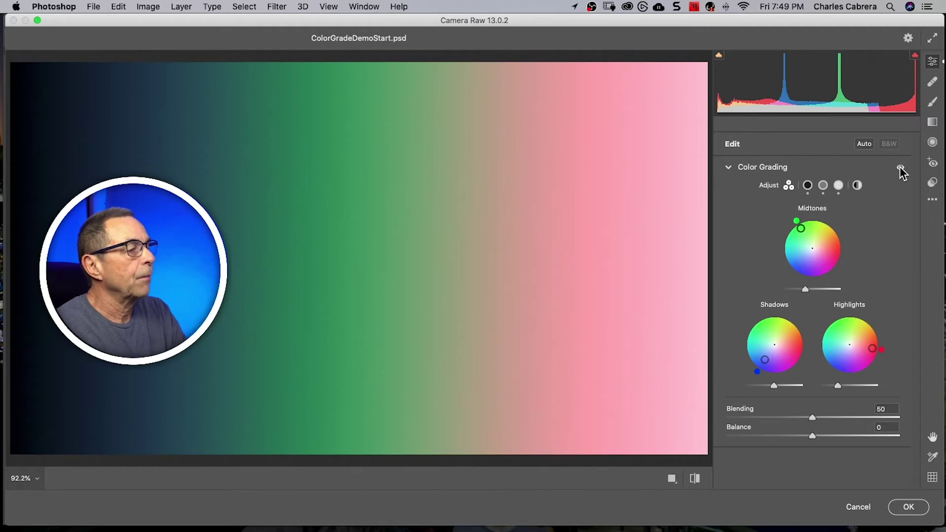
click(900, 169)
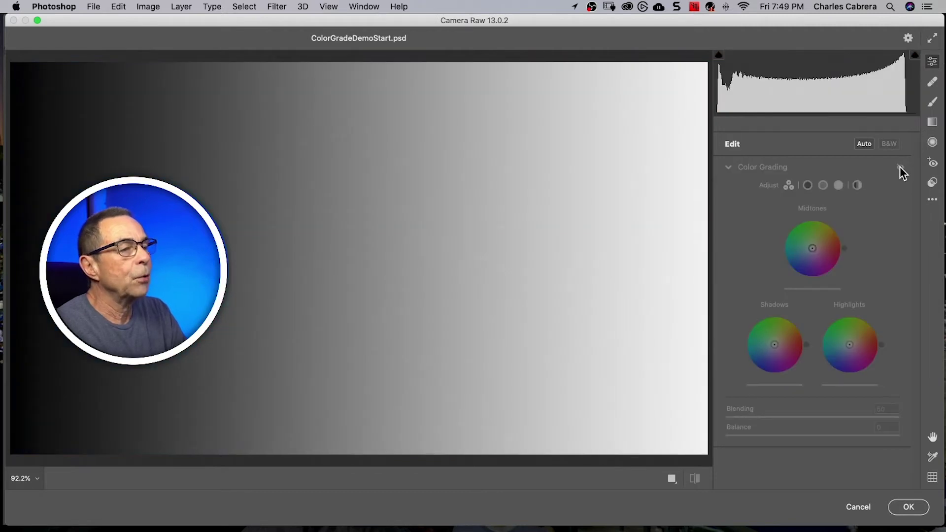
- Turn Color Grading back on and view the Shadows, Midtones and Highlights wheels individually
click(900, 168)
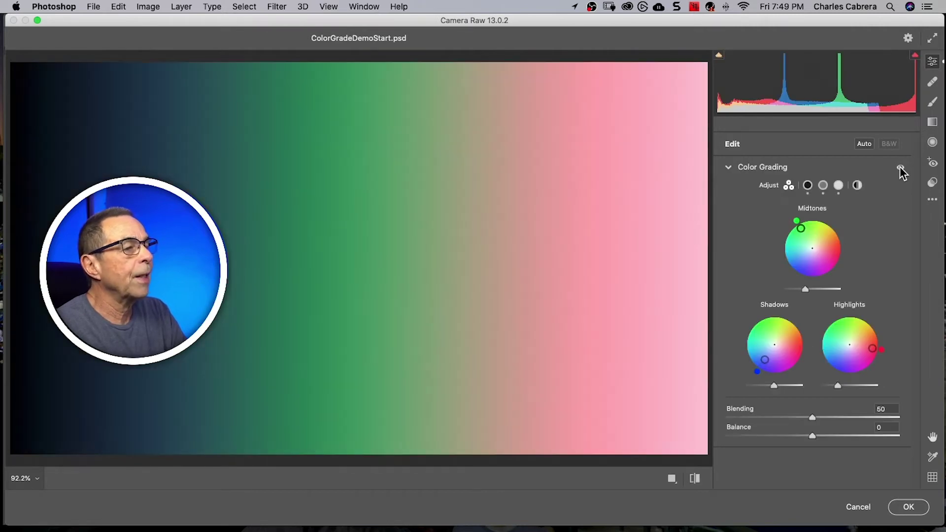
click(808, 185)
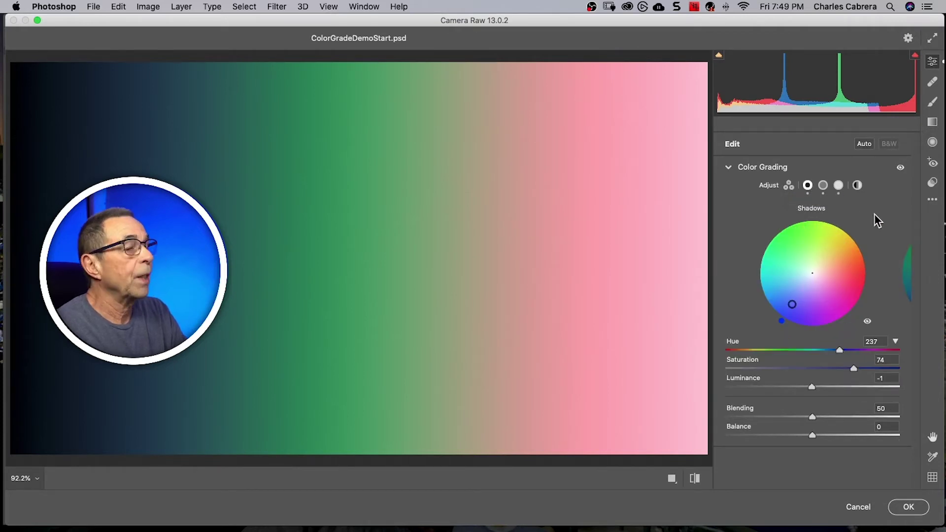
click(823, 185)
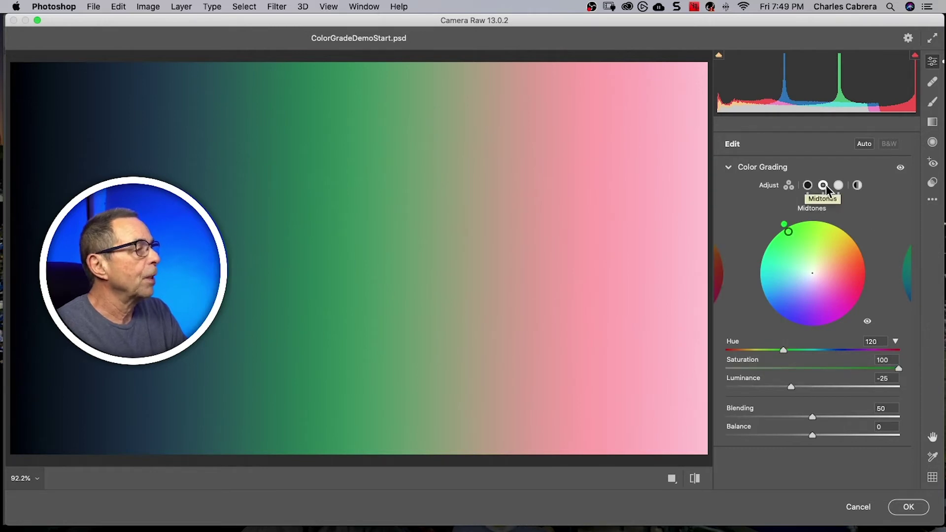
click(838, 185)
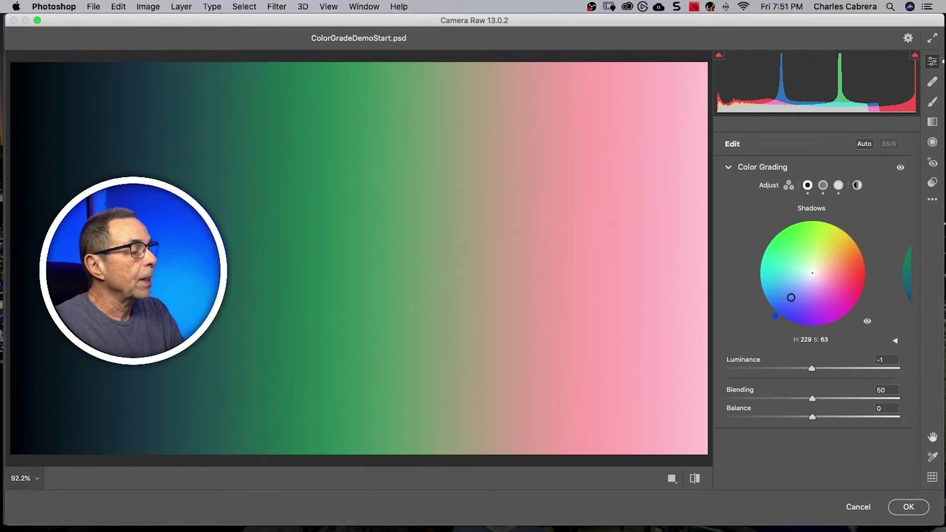
- Set the shadows hue to 237 with reduced saturation
drag(791, 298, 774, 273)
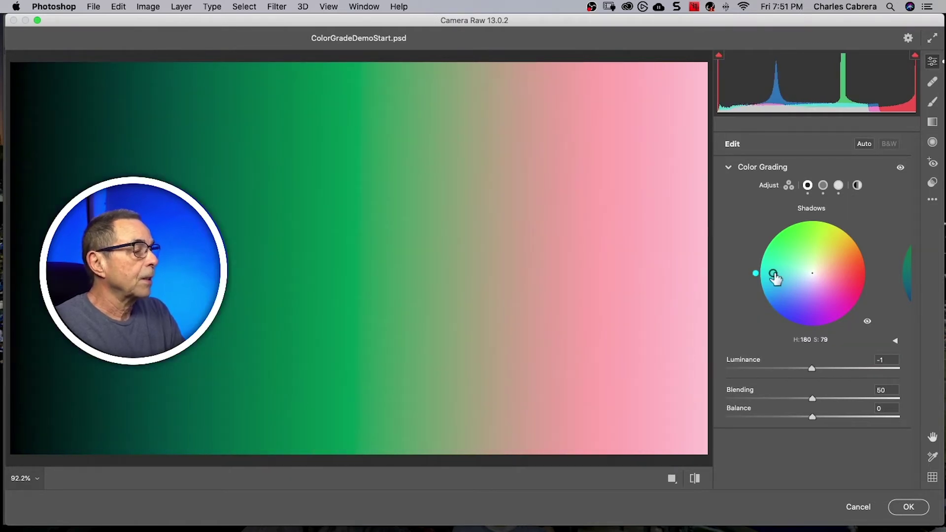
drag(756, 279, 763, 302)
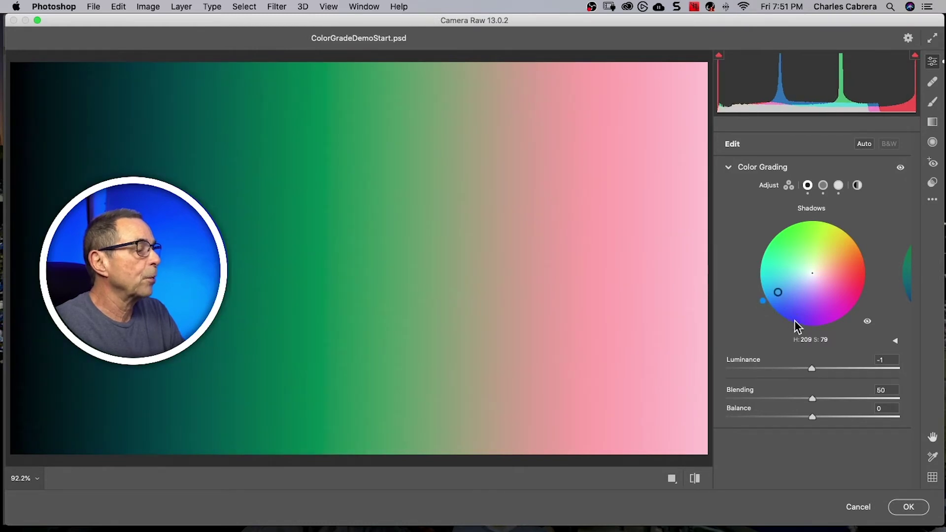
click(895, 341)
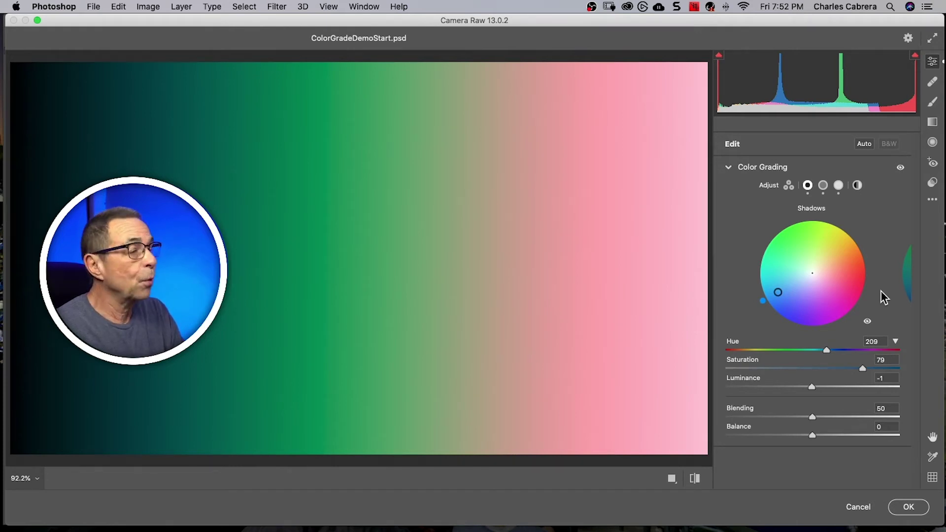
drag(826, 350, 798, 391)
click(840, 370)
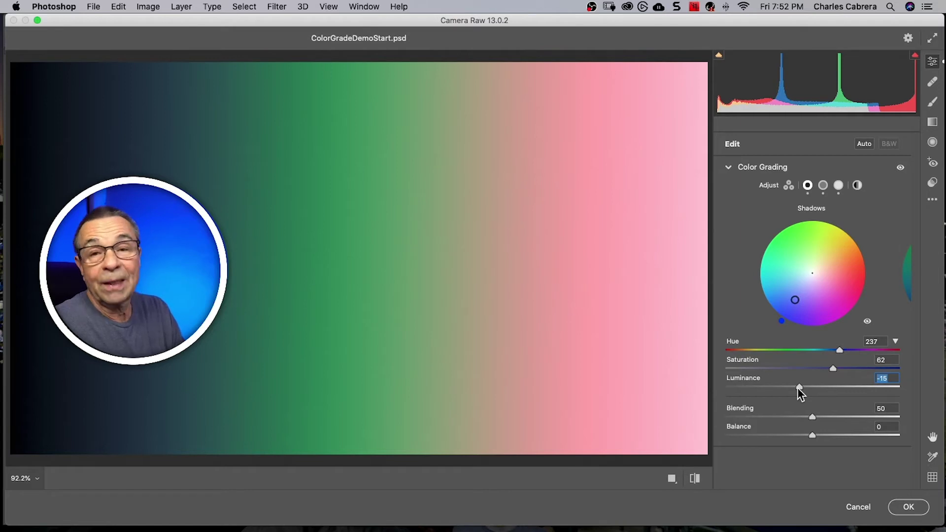
- Shift the midtones hue toward yellow and preview muted saturation before restoring it
click(823, 185)
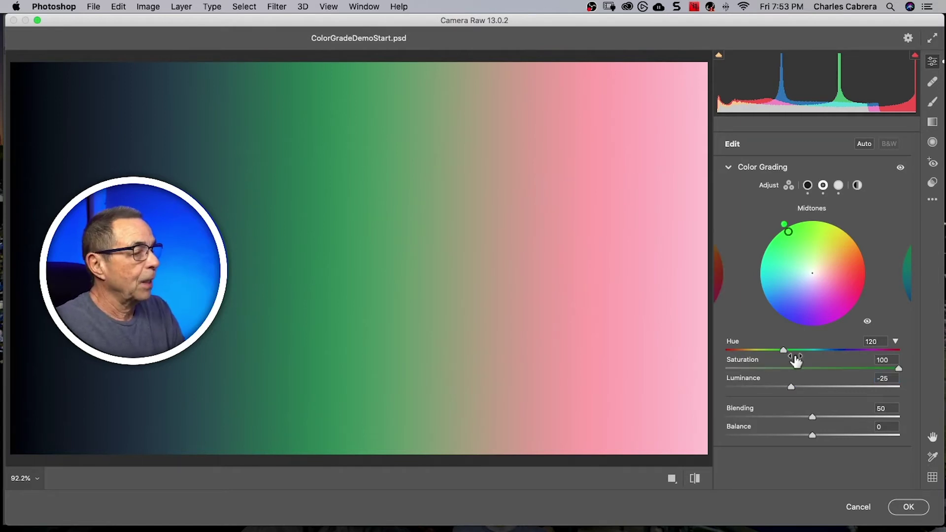
mouse_move(784, 351)
mouse_down()
mouse_move(793, 352)
mouse_move(762, 352)
mouse_move(789, 358)
mouse_up()
mouse_move(901, 368)
mouse_down()
mouse_move(880, 368)
mouse_move(910, 375)
mouse_up()
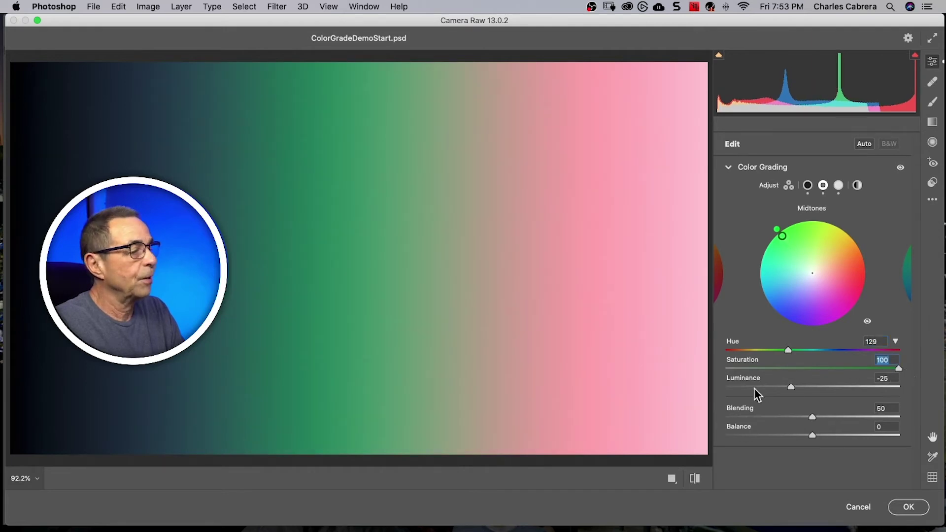
- Toggle the Highlights and then the Midtones grade off and on to compare the gradient
click(839, 186)
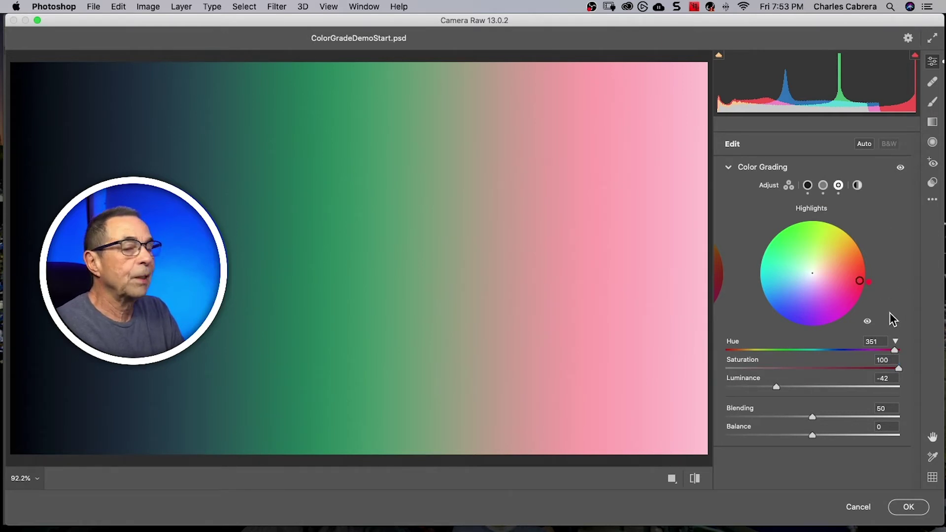
click(868, 325)
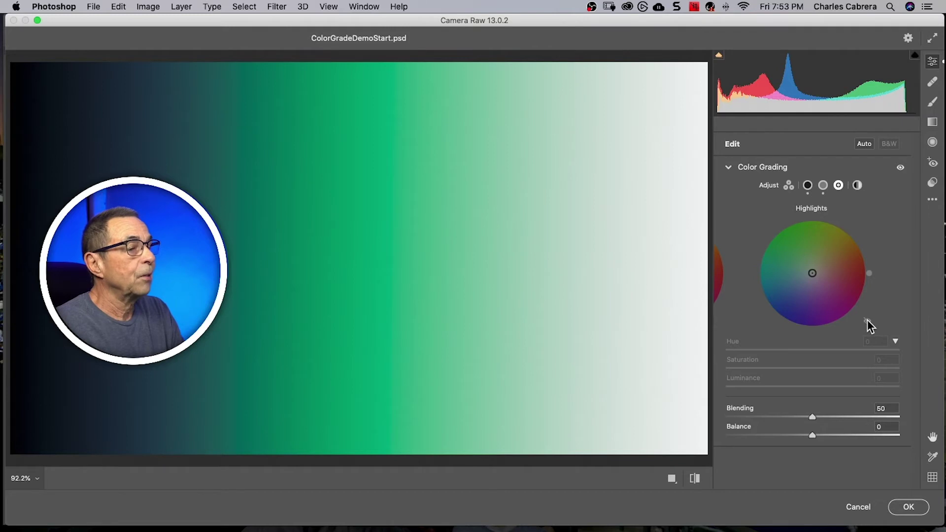
click(868, 326)
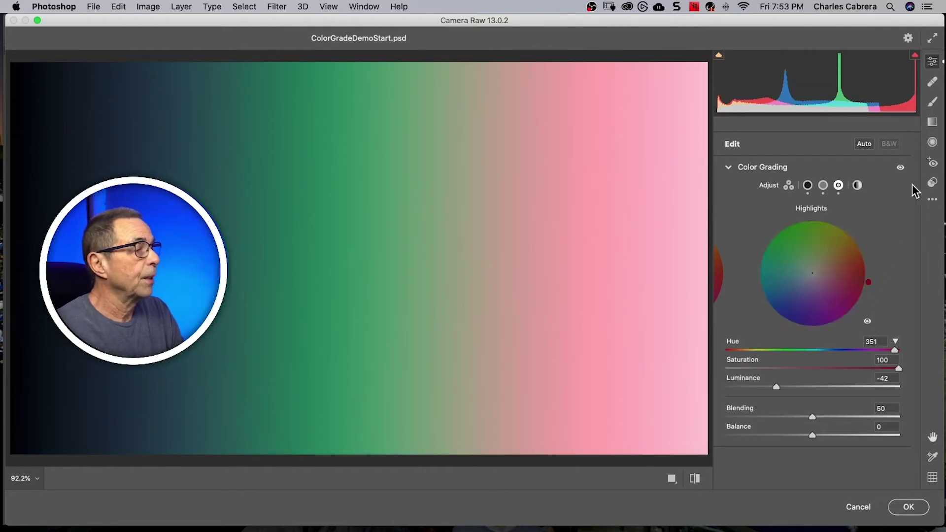
click(823, 185)
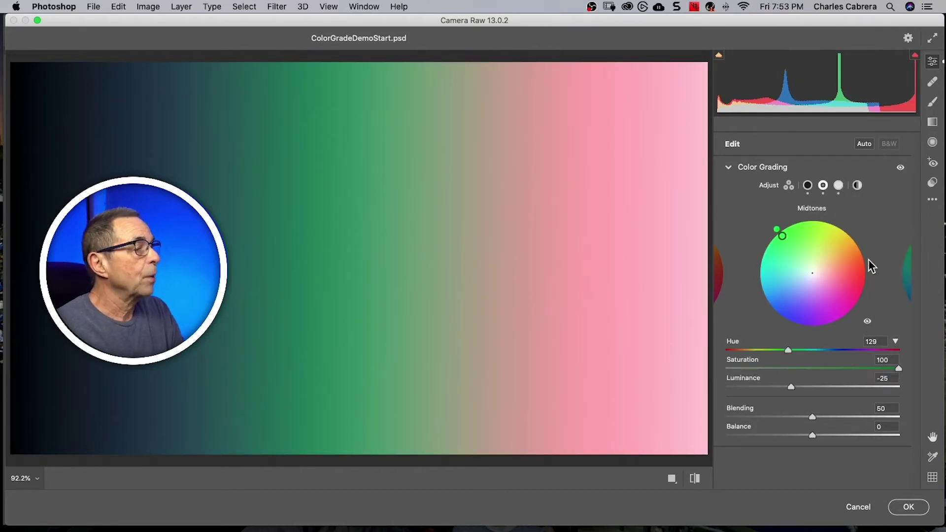
click(868, 325)
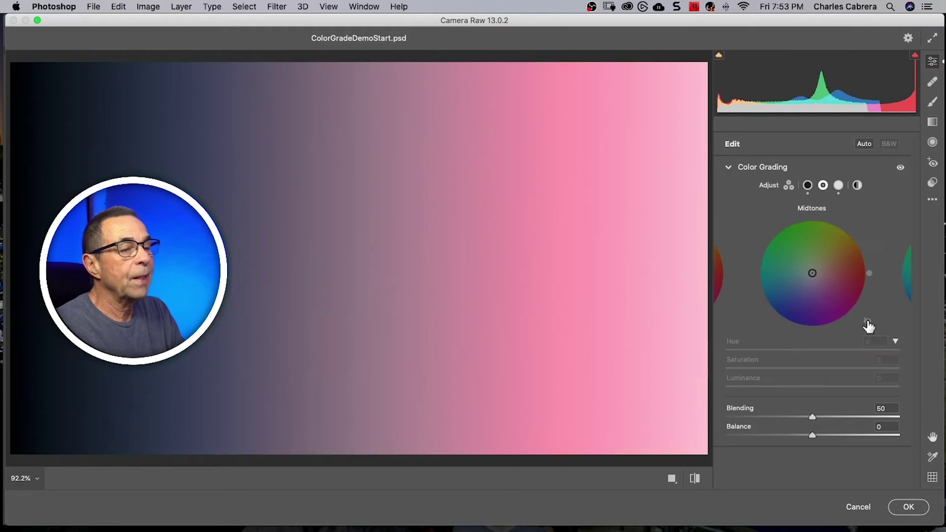
click(869, 325)
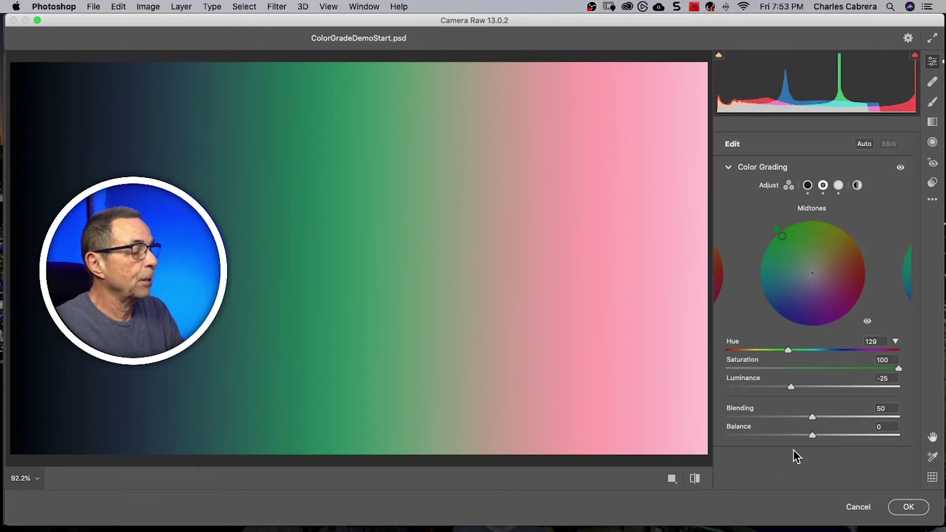
- Try Blending at 100 and 0, then reset it to the default 50
click(812, 418)
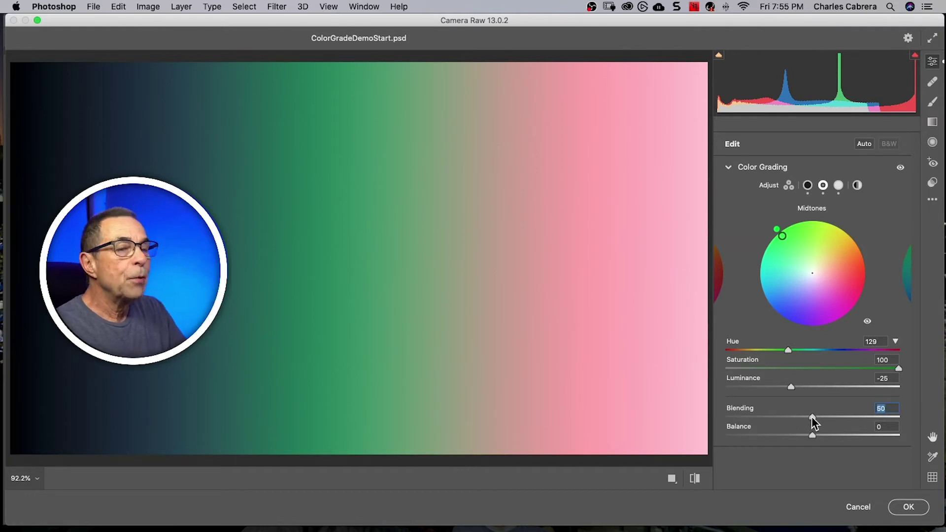
drag(812, 419, 906, 423)
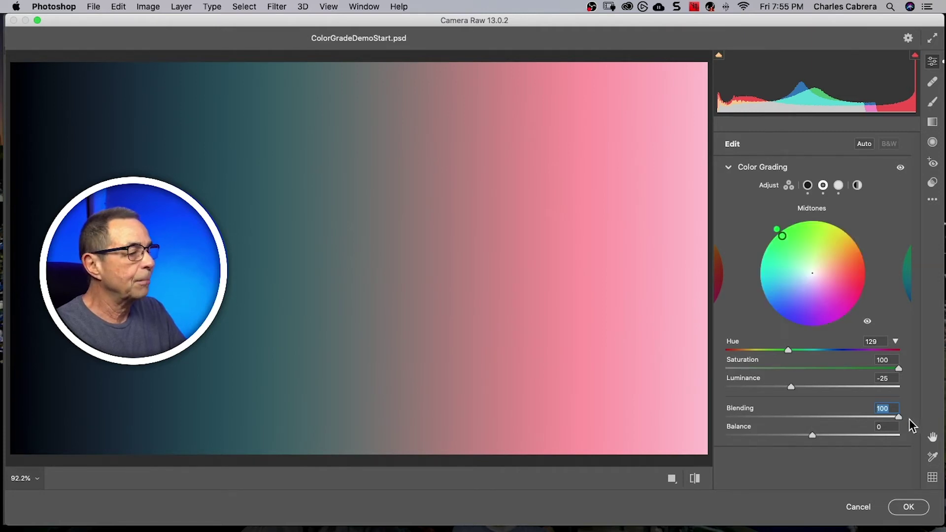
drag(898, 417, 732, 419)
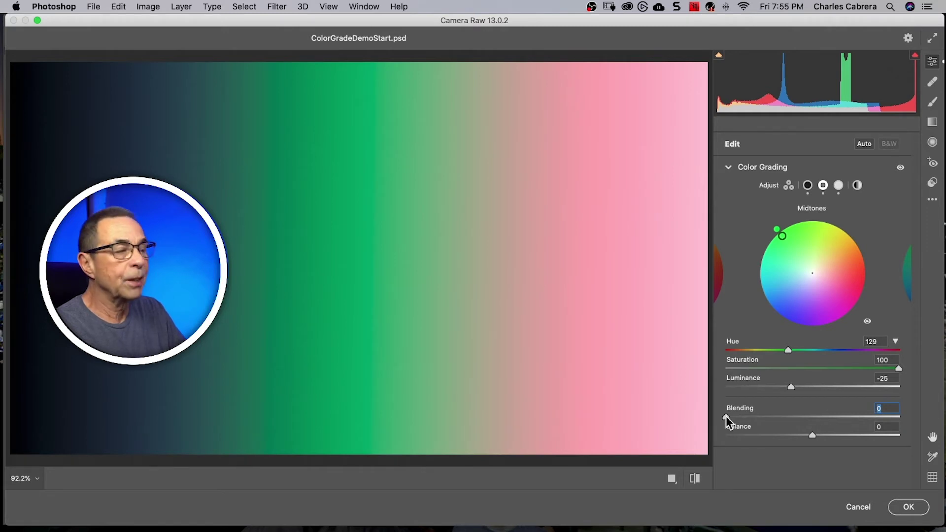
mouse_move(726, 416)
mouse_down()
mouse_move(926, 425)
mouse_move(720, 423)
mouse_up()
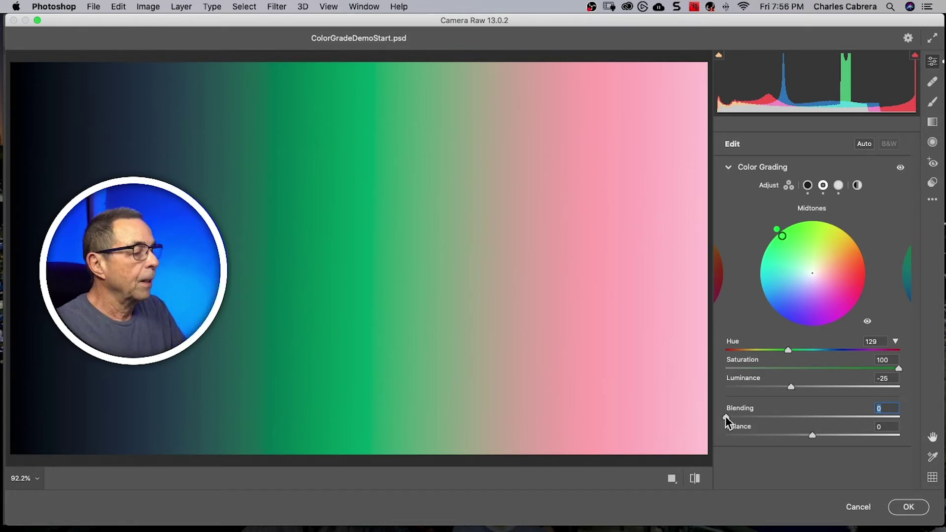
double_click(726, 416)
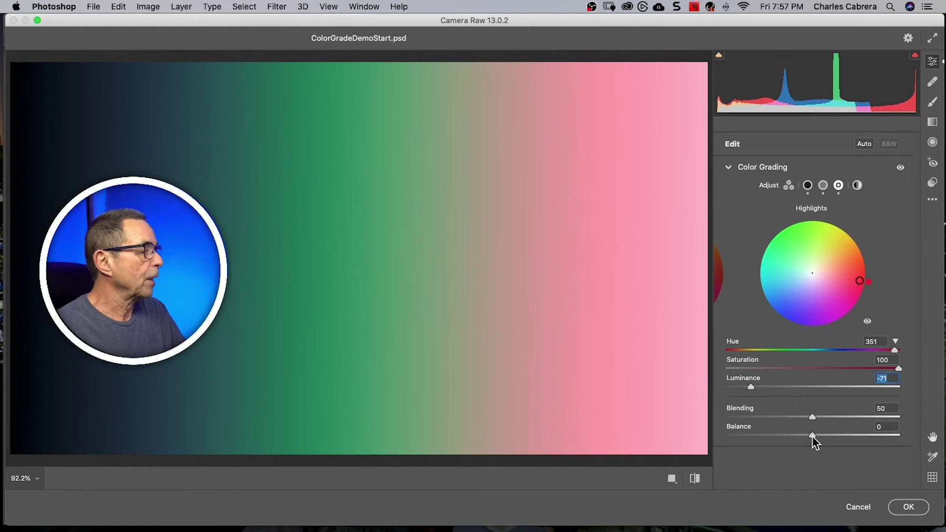
- Push Balance strongly toward the shadows, then the highlights, and pull it back toward neutral
drag(812, 436, 738, 435)
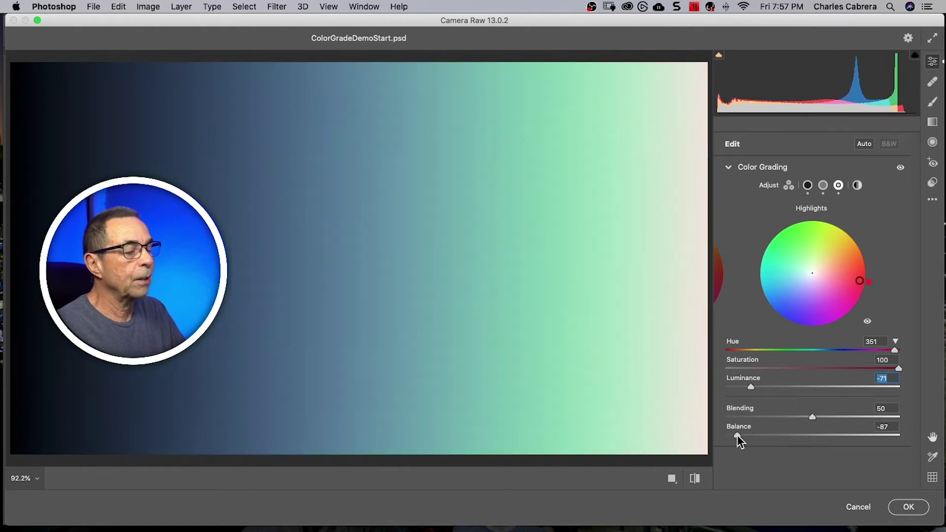
click(738, 436)
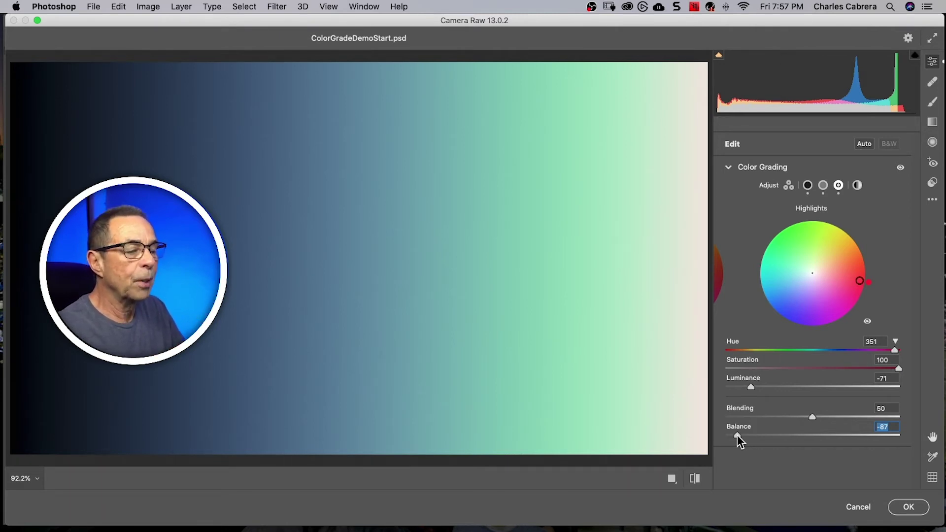
drag(737, 435, 906, 433)
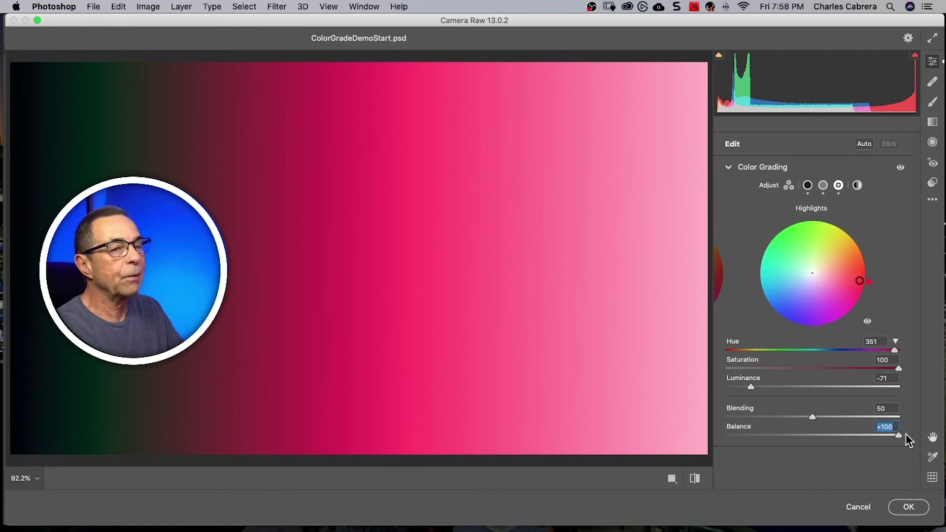
drag(876, 435, 912, 439)
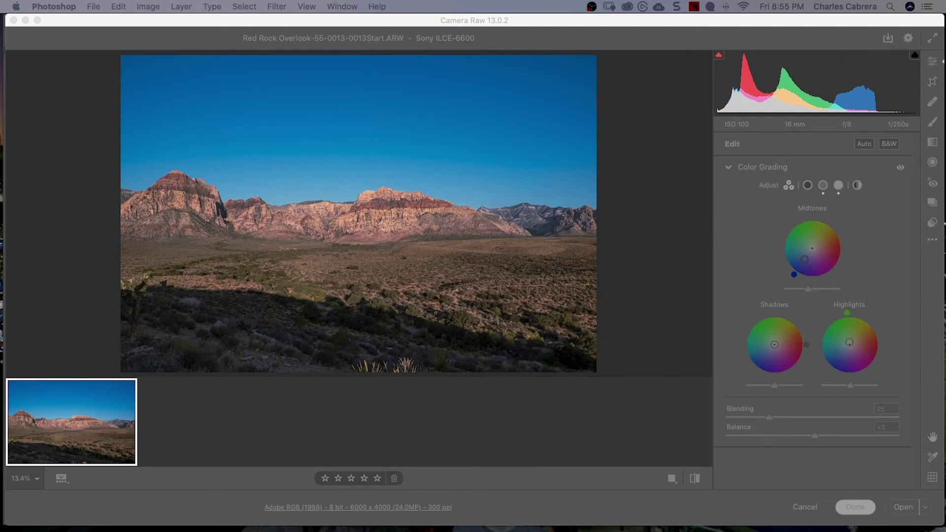
- Set the filmstrip orientation to Vertical, docked on the left of Camera Raw
click(206, 415)
right_click(206, 415)
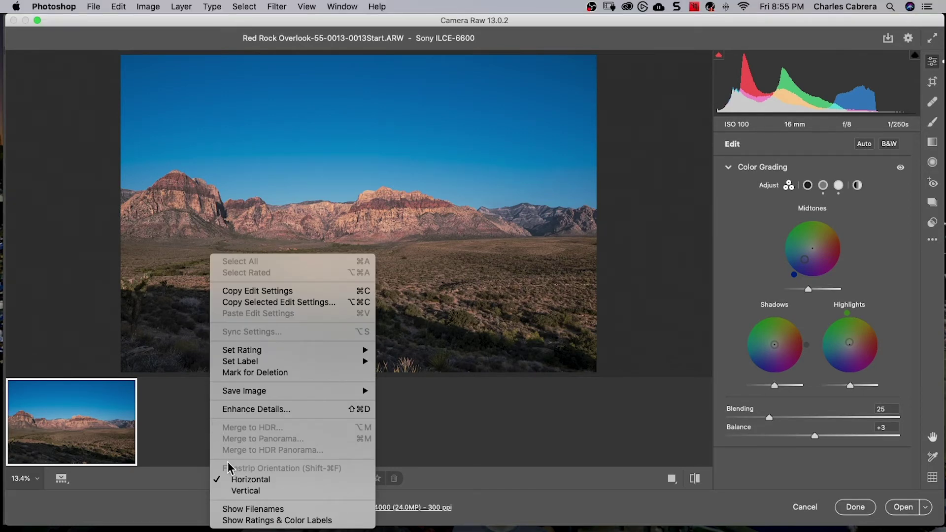
click(240, 490)
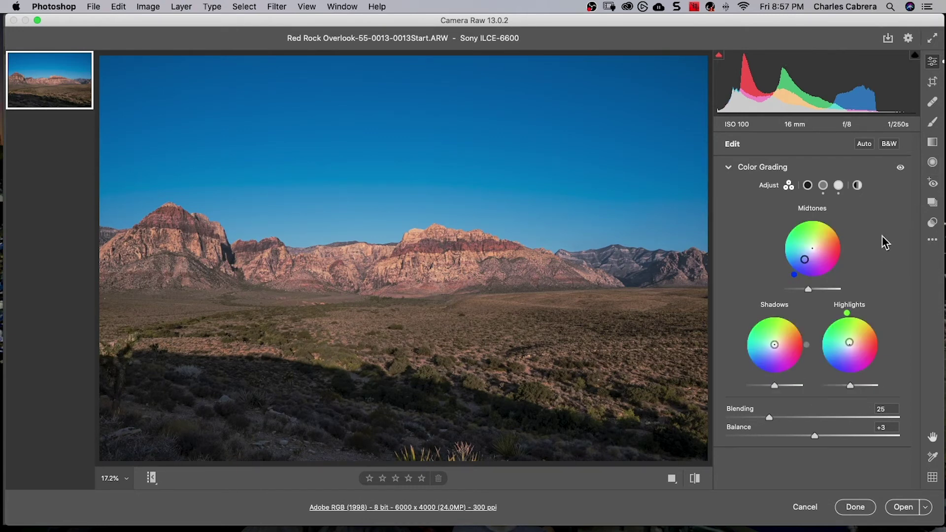
- Give the landscape shadows a warm tint at hue 22, saturation 30, with the shadows grade on
click(806, 184)
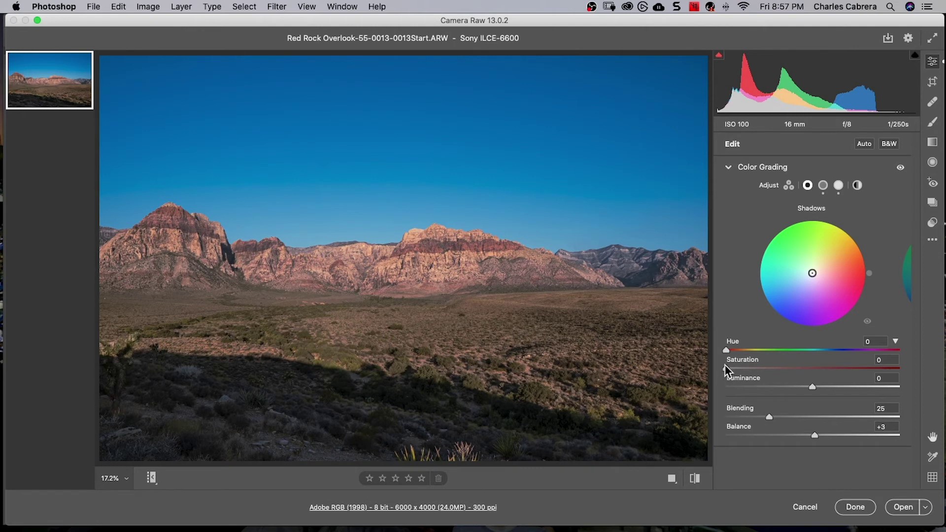
mouse_move(727, 350)
mouse_down()
mouse_move(814, 351)
mouse_move(726, 351)
mouse_up()
drag(725, 368, 777, 368)
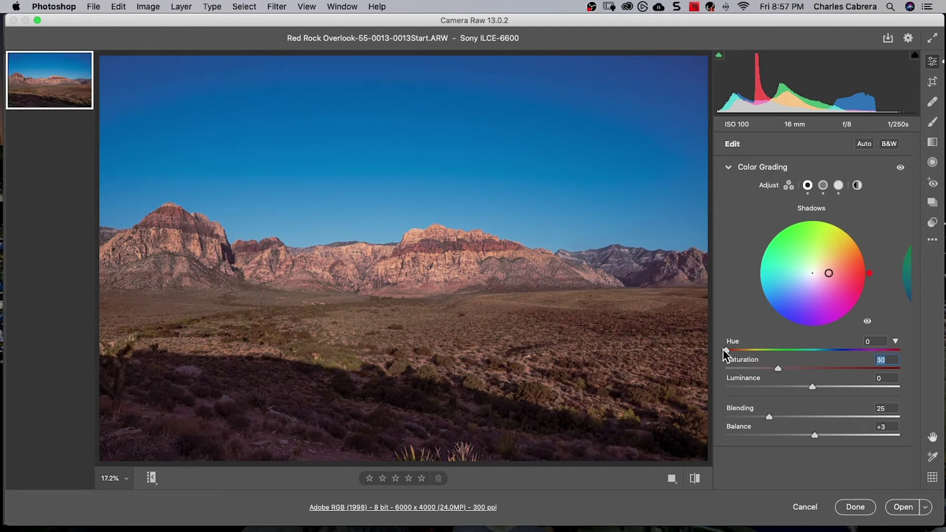
mouse_move(725, 350)
mouse_down()
mouse_move(827, 350)
mouse_move(736, 347)
mouse_up()
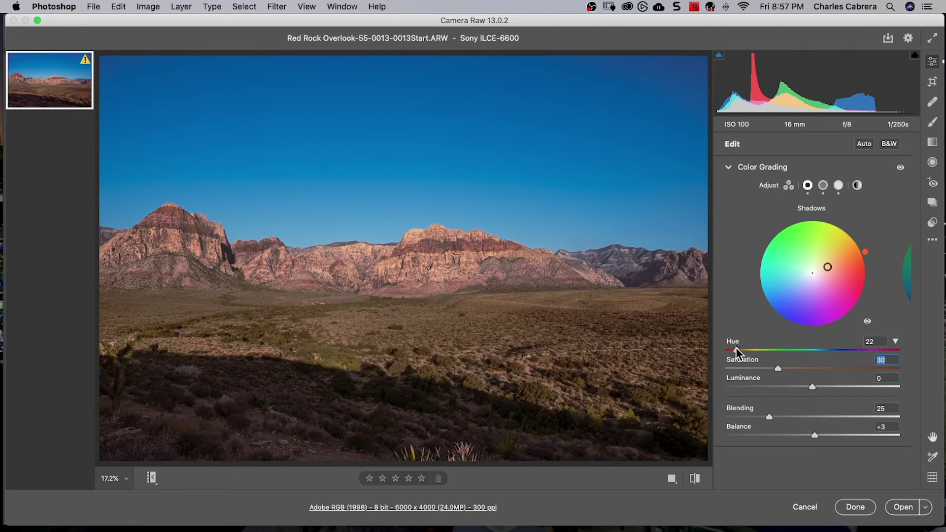
click(739, 348)
mouse_move(778, 368)
mouse_down()
mouse_move(798, 370)
mouse_move(767, 371)
mouse_move(778, 374)
mouse_up()
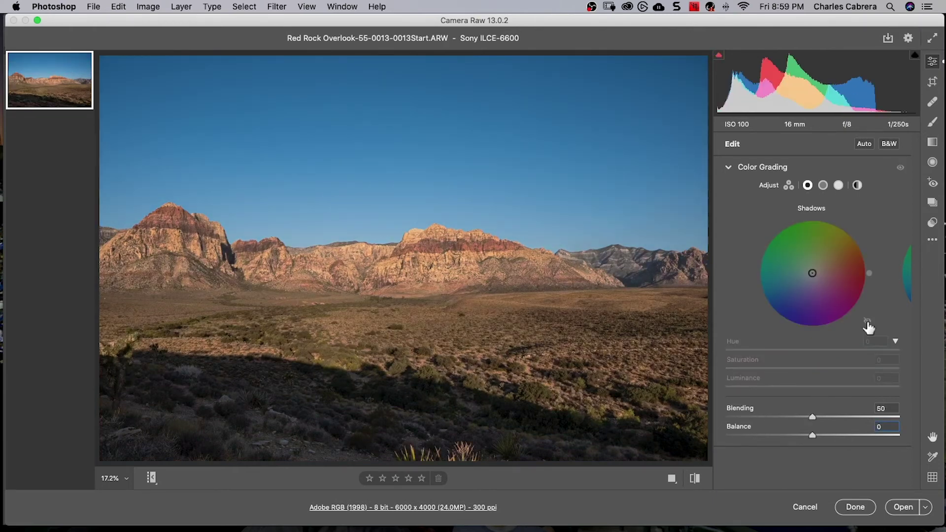
click(868, 323)
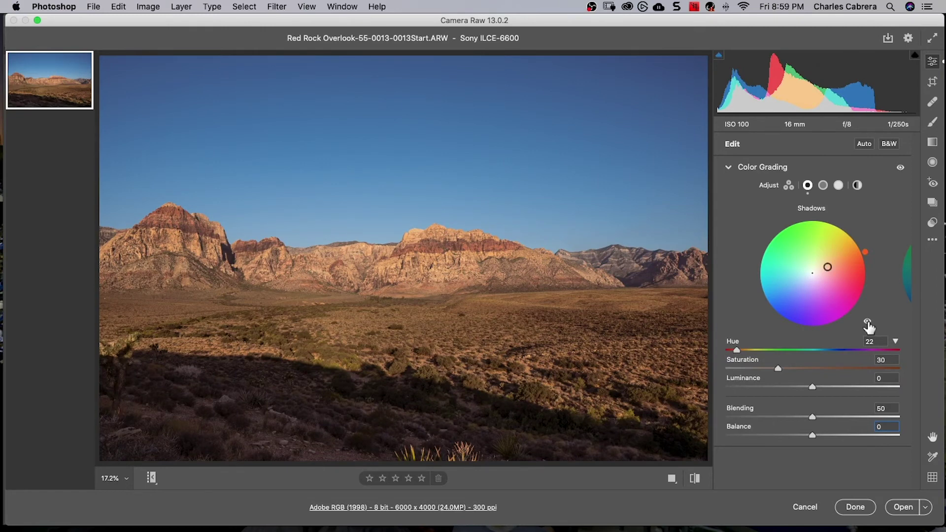
- Warm the midtones with a tint of saturation 30
click(823, 185)
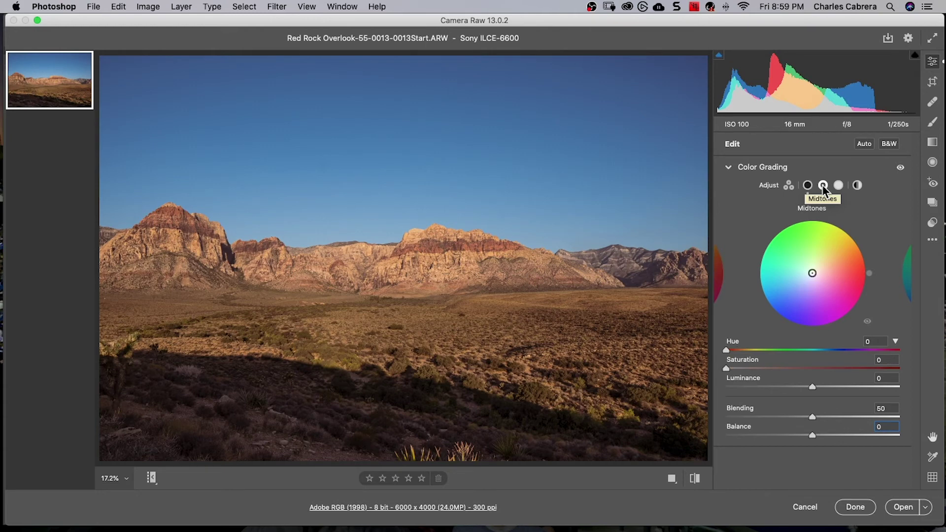
drag(726, 368, 801, 392)
key(Tab)
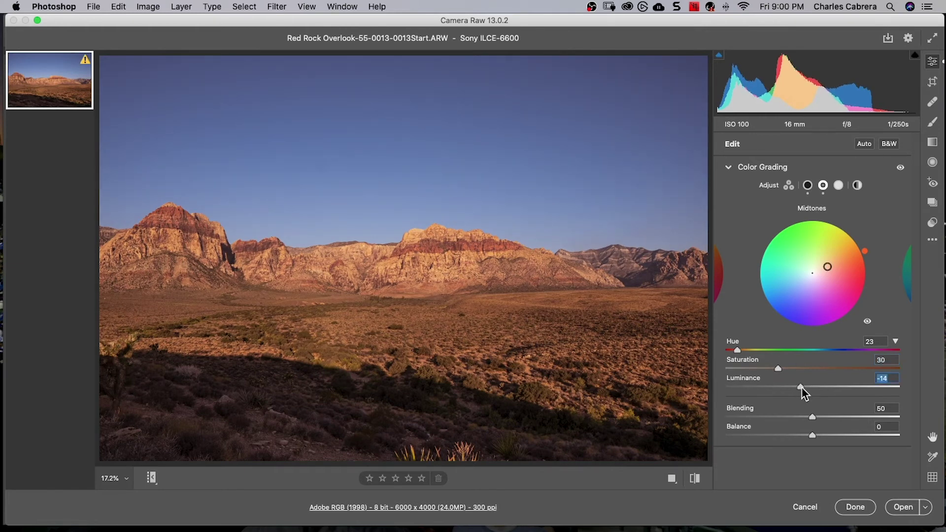
- Tint the highlights blue: hue 245, saturation 61, luminance -14
click(839, 185)
drag(726, 369, 752, 369)
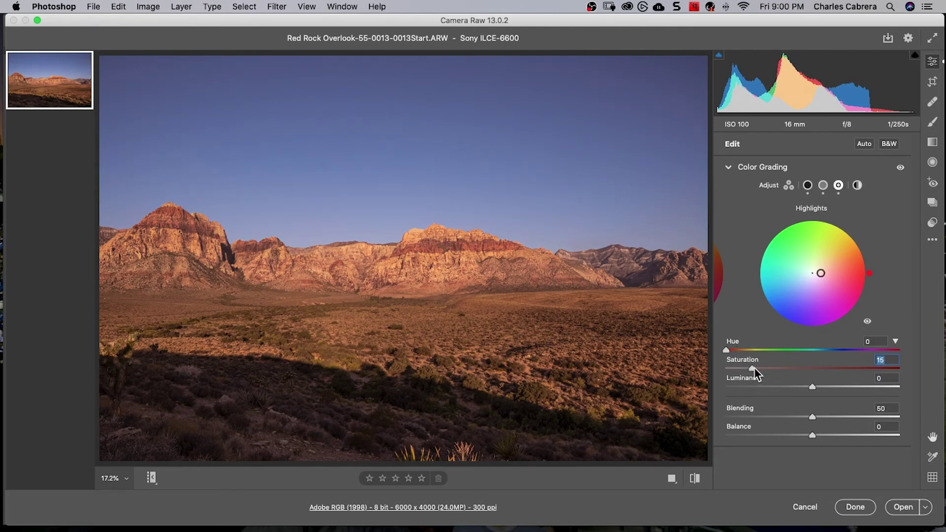
drag(744, 369, 844, 354)
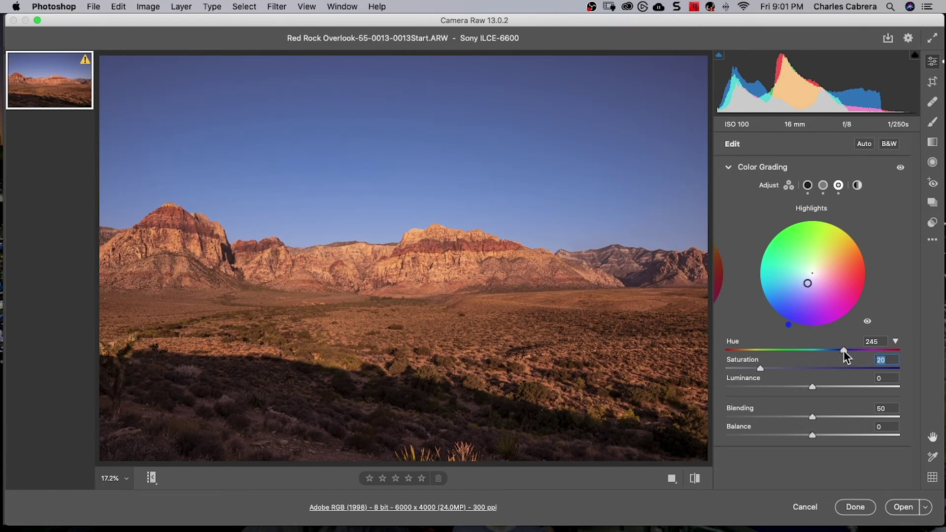
click(831, 368)
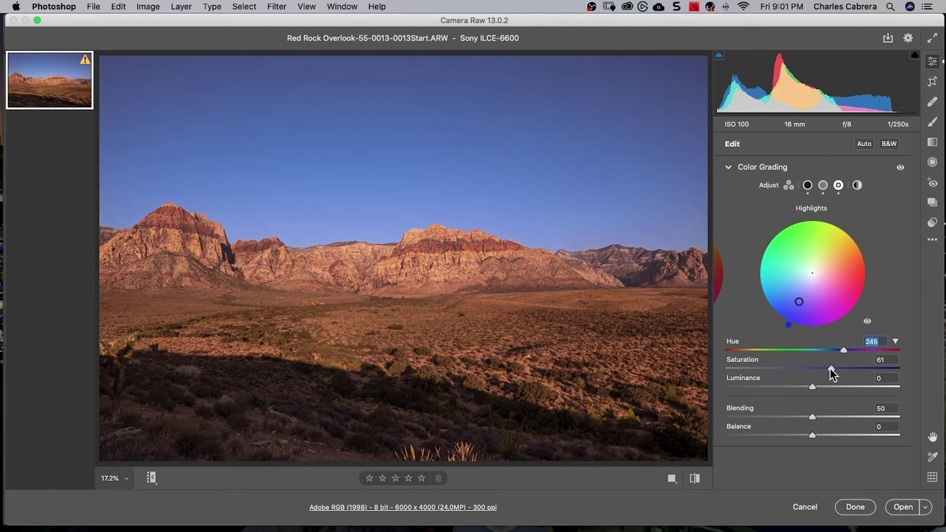
click(805, 386)
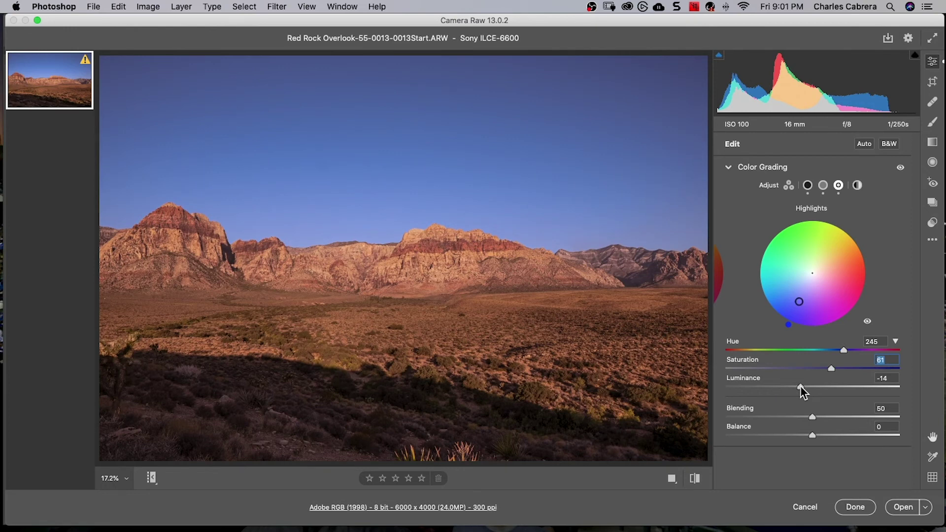
click(800, 386)
click(858, 187)
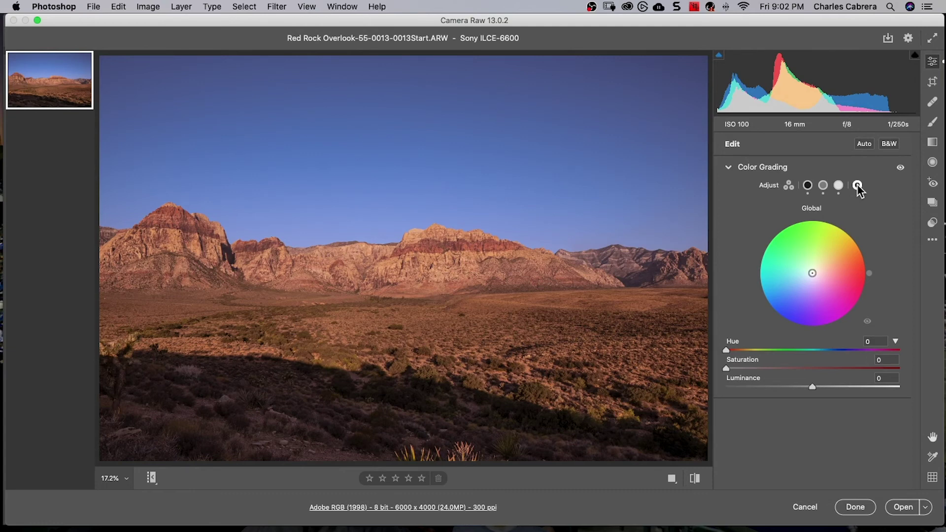
- Set the Global tint to a warm hue with saturation 22, compare it off and on, then disable Color Grading
click(727, 350)
mouse_move(725, 350)
mouse_down()
mouse_move(727, 368)
mouse_move(754, 368)
mouse_move(736, 351)
mouse_up()
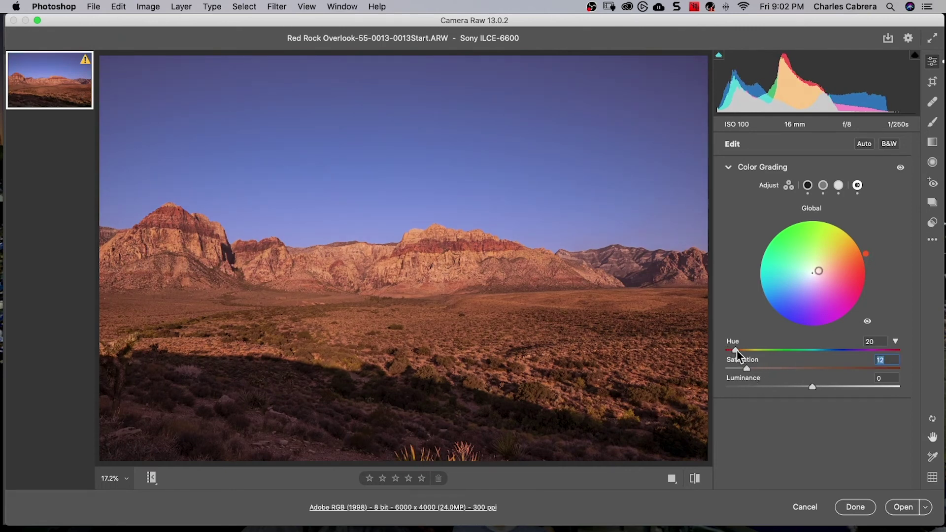
drag(747, 369, 763, 366)
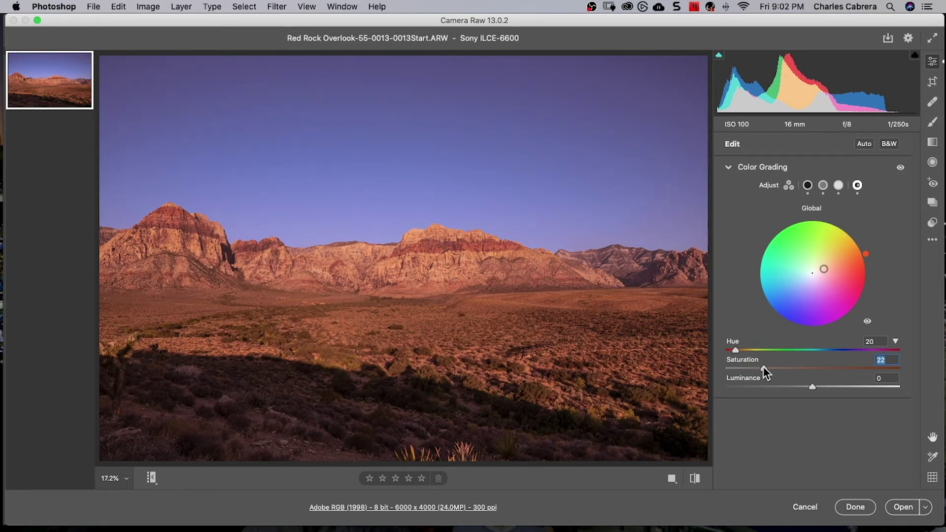
click(868, 321)
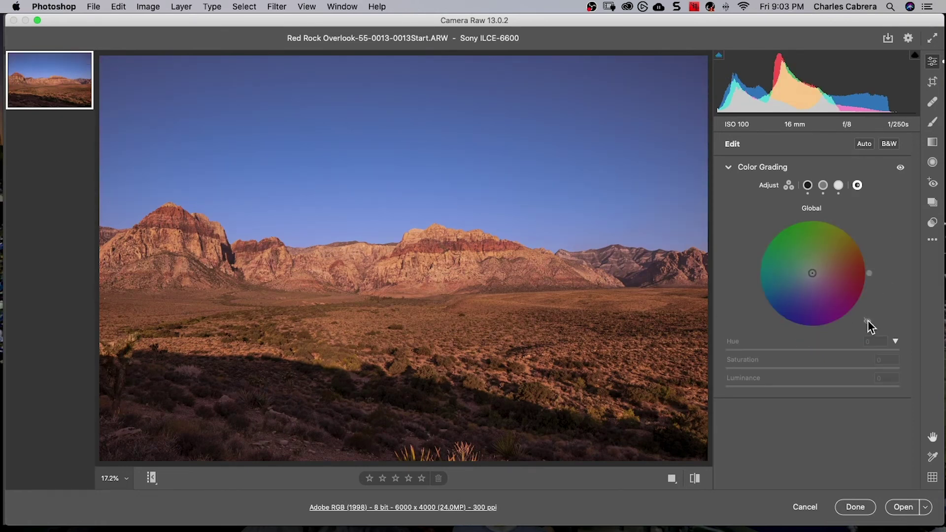
click(868, 321)
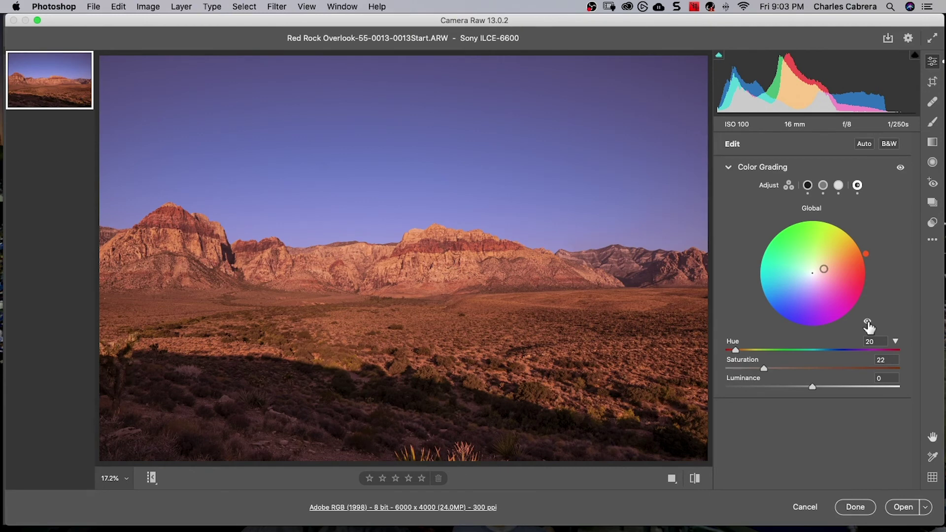
click(901, 167)
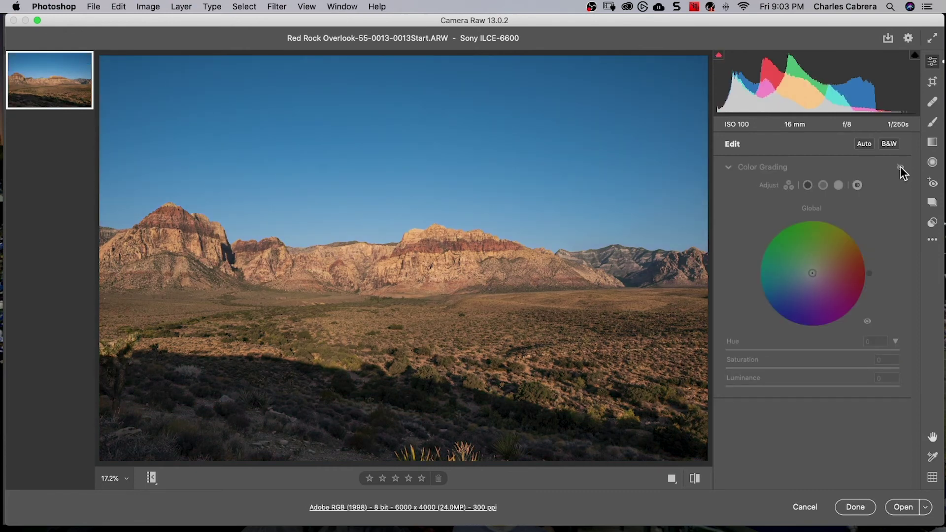
- Re-enable Color Grading in the three-wheel view, set Blending 25 and Balance +3, and compare before/after
click(900, 168)
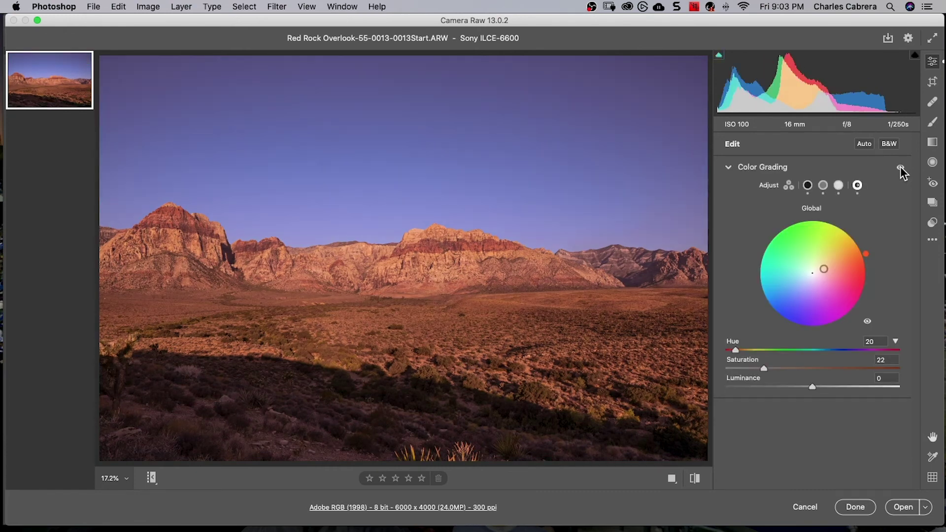
click(788, 186)
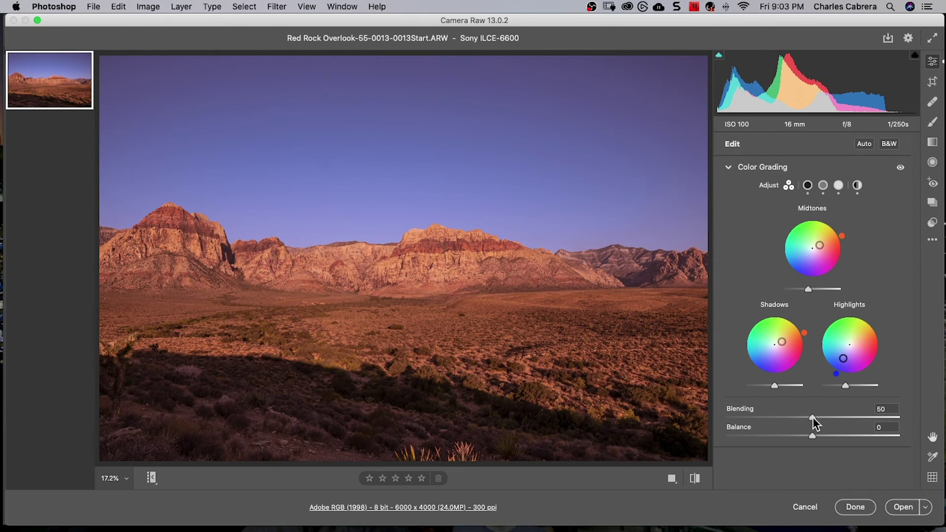
mouse_move(812, 417)
mouse_down()
mouse_move(768, 427)
mouse_move(824, 434)
mouse_move(815, 434)
mouse_up()
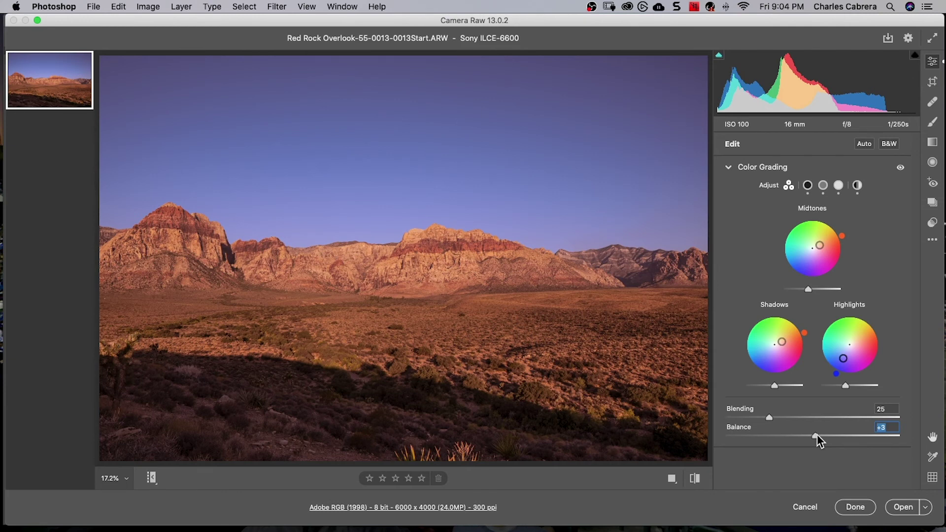
click(900, 168)
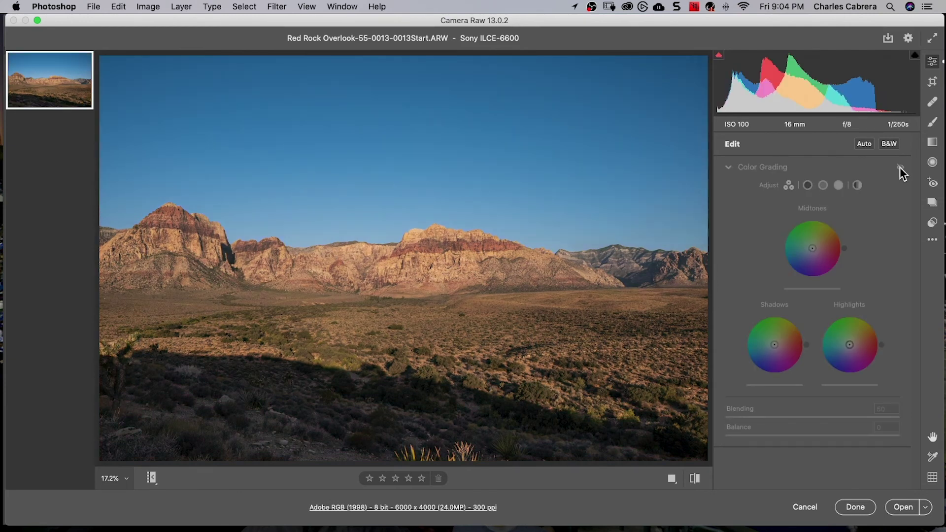
click(900, 168)
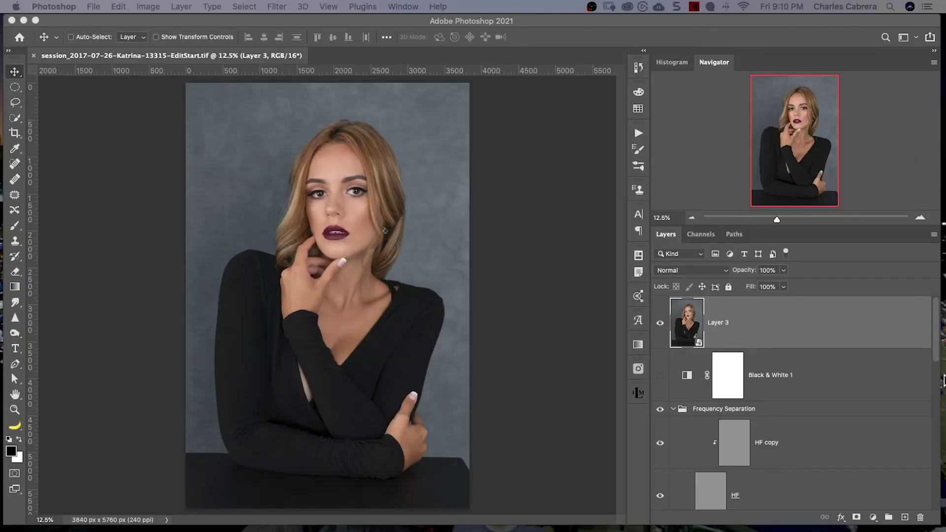
- Bring the portrait document forward, check Layer 3 in the Layers panel, and show the Filter menu
click(939, 353)
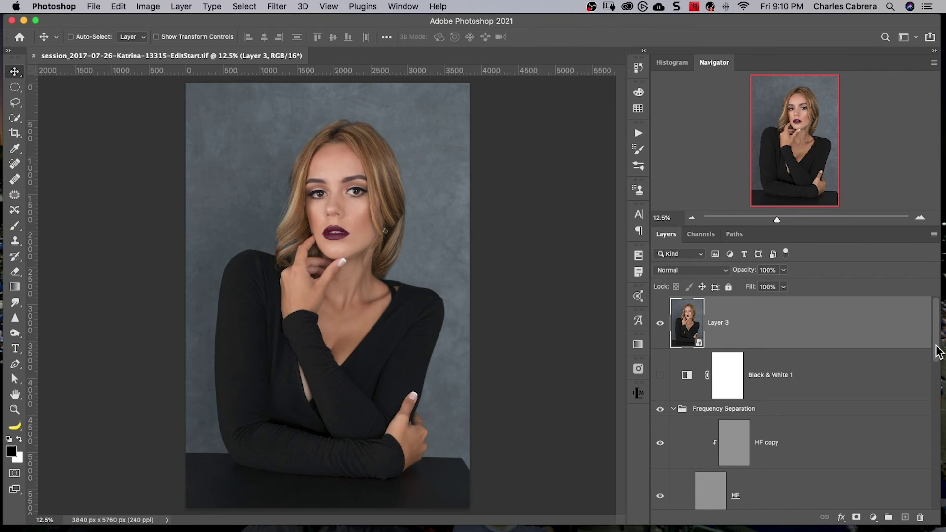
drag(939, 352, 941, 374)
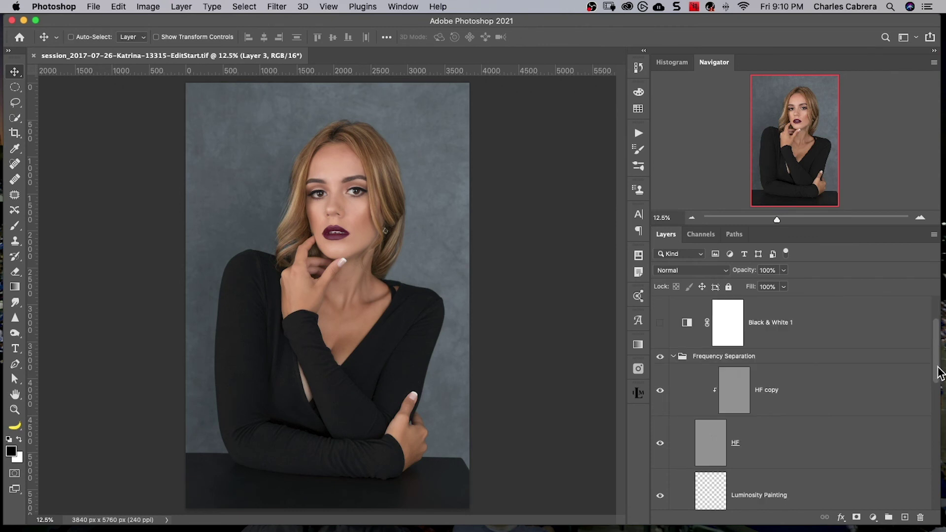
drag(941, 373, 862, 329)
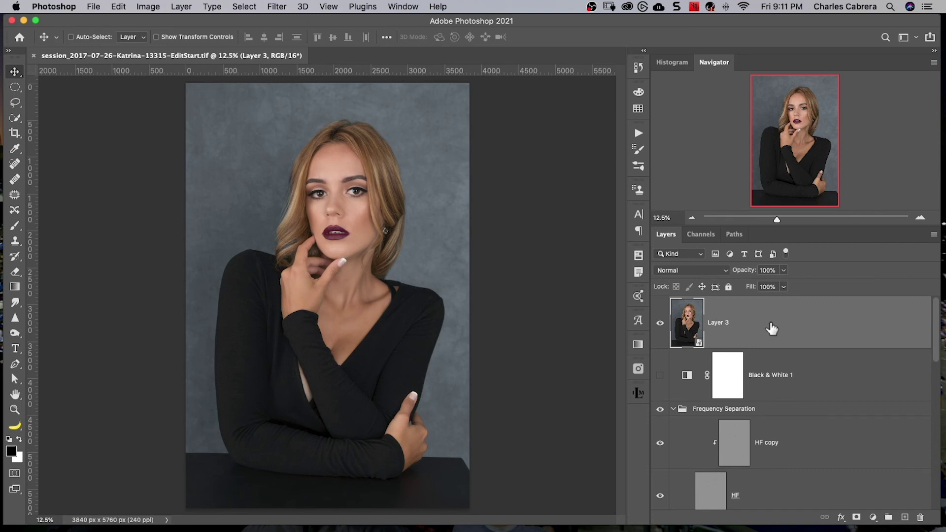
click(276, 7)
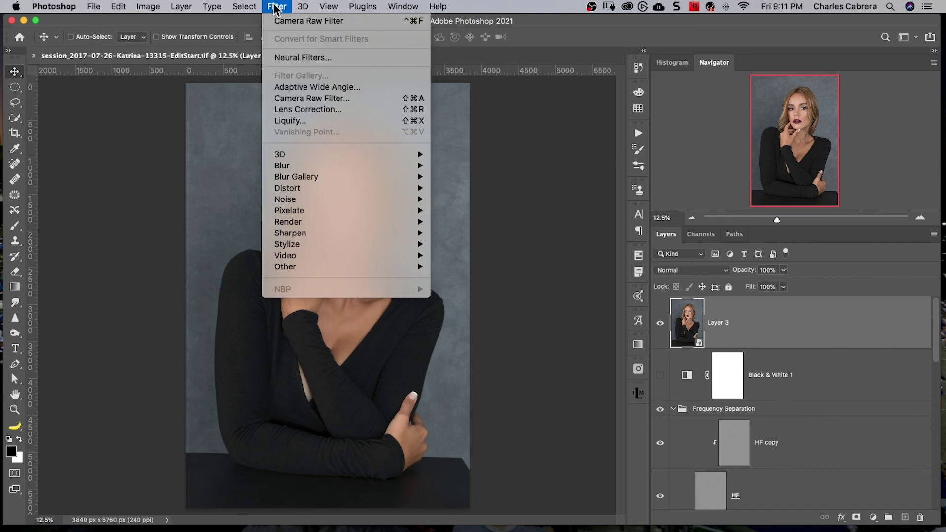
- Apply Camera Raw Filter and tint the portrait's shadows: Hue 226, Saturation 28, Luminance -14
click(321, 102)
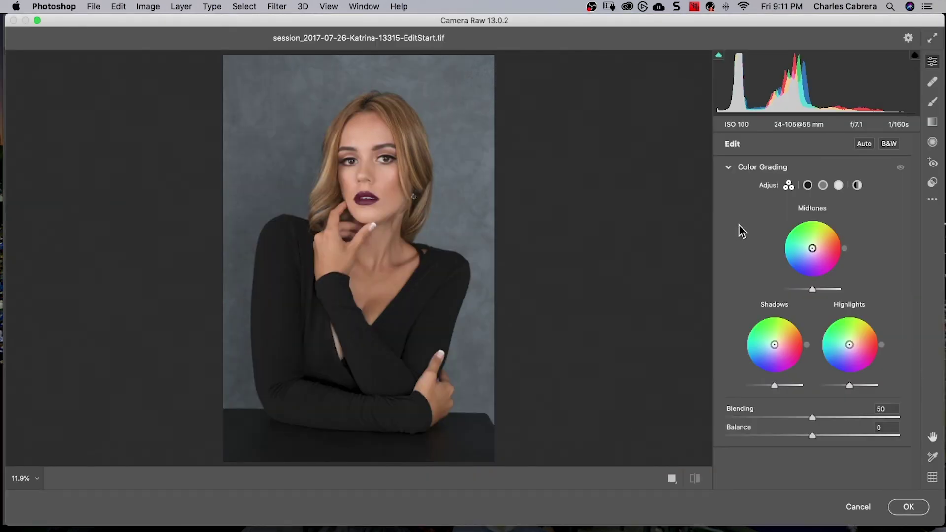
click(807, 186)
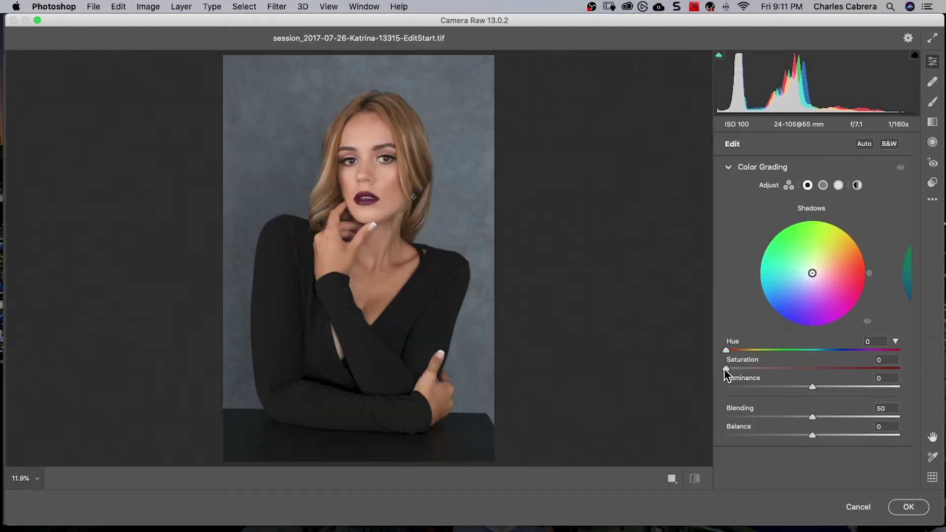
mouse_move(726, 369)
mouse_down()
mouse_move(741, 370)
mouse_move(750, 351)
mouse_move(834, 350)
mouse_up()
drag(769, 368, 773, 369)
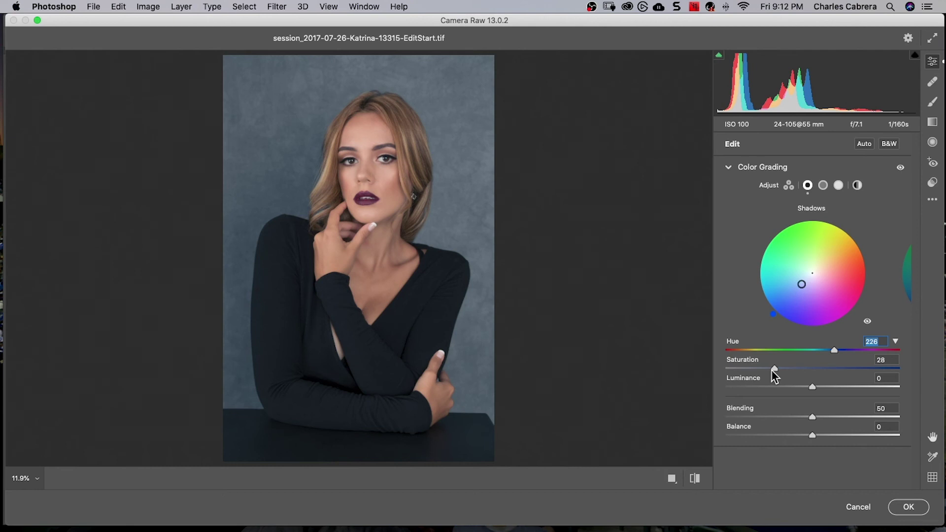
click(772, 372)
mouse_move(813, 387)
mouse_down()
mouse_move(838, 385)
mouse_move(800, 386)
mouse_up()
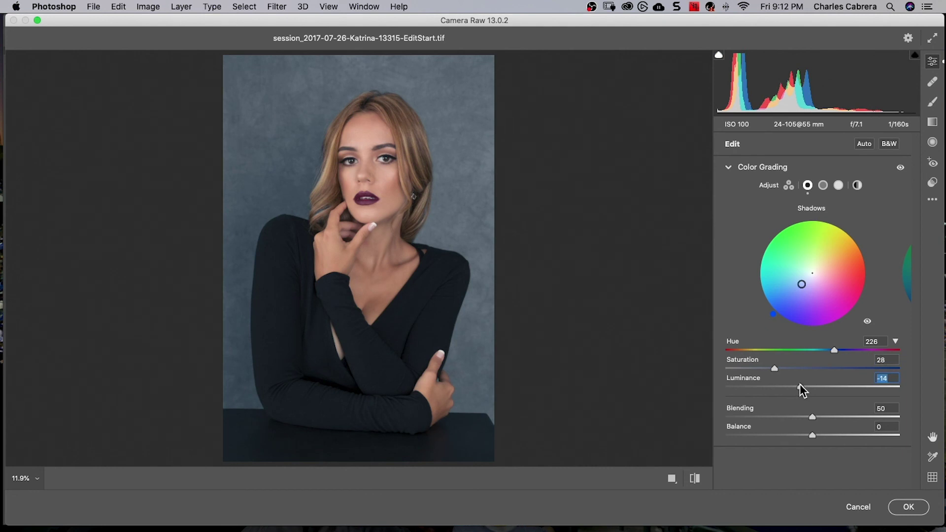
click(822, 185)
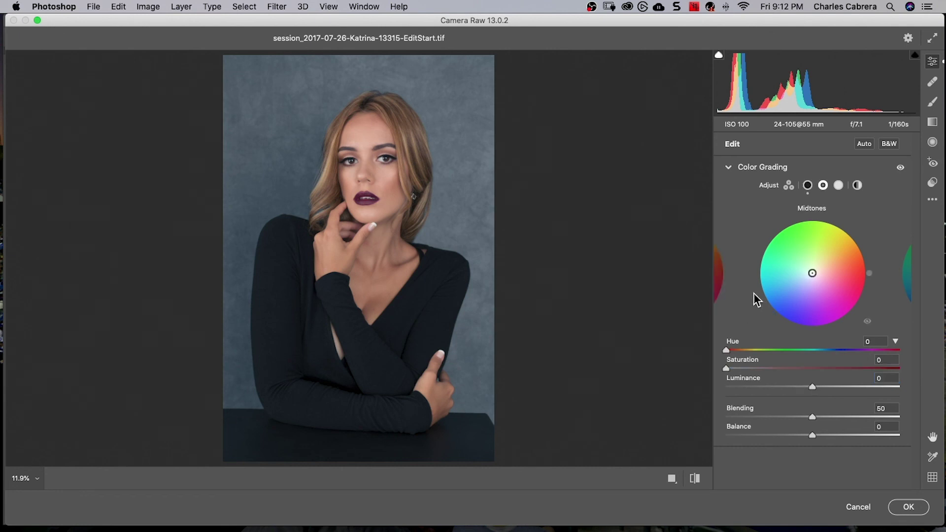
- Set the midtones wheel to Hue 256, Saturation 21 and Luminance +12
drag(726, 368, 764, 369)
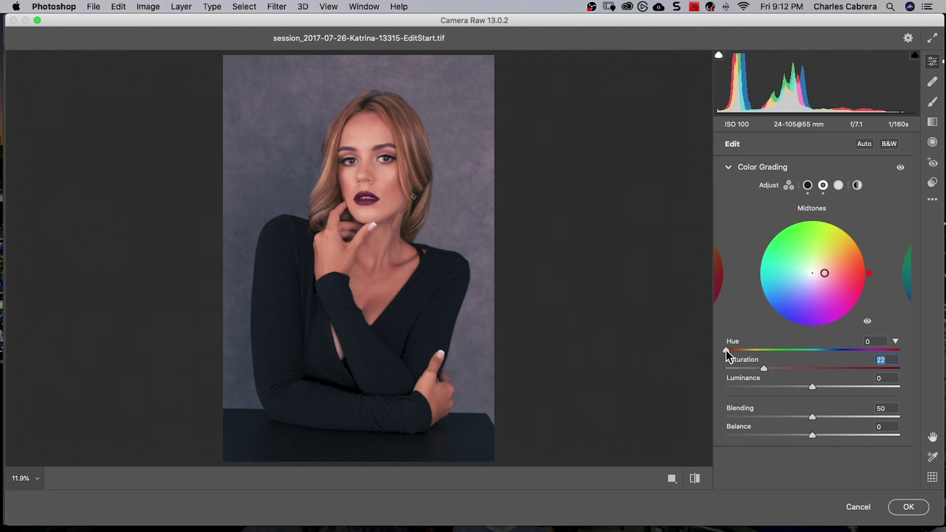
drag(726, 349, 849, 351)
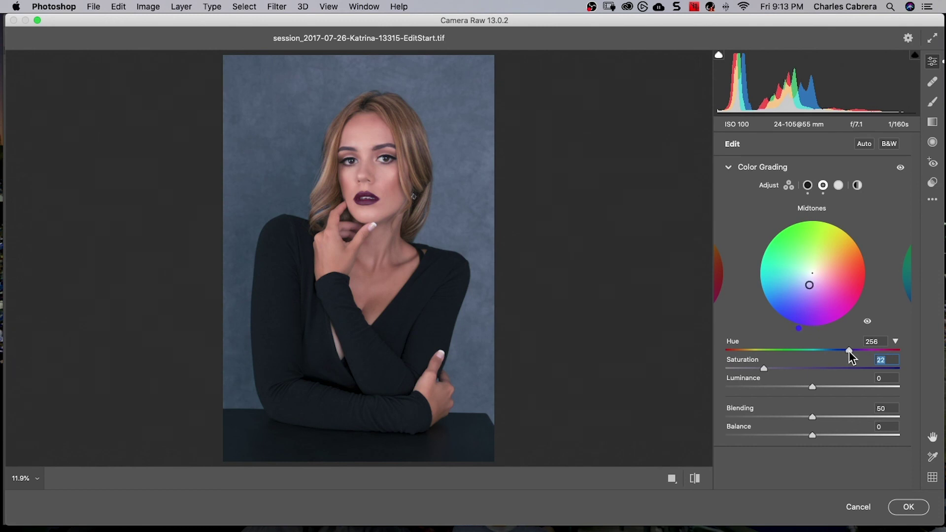
drag(764, 369, 763, 370)
click(763, 368)
drag(812, 387, 836, 387)
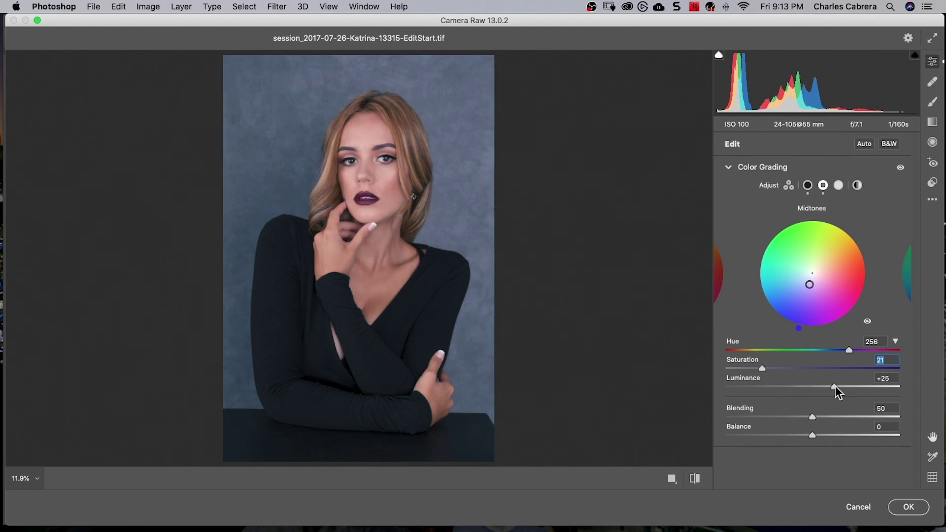
click(838, 185)
- Set the highlights wheel to Hue 217, Saturation 37 and Luminance +21
drag(726, 369, 752, 367)
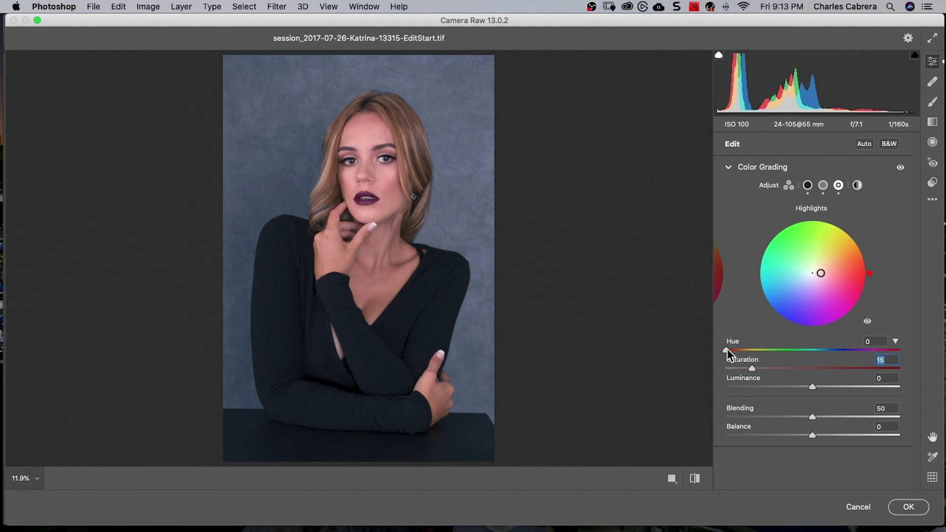
drag(727, 348, 831, 353)
drag(753, 369, 792, 367)
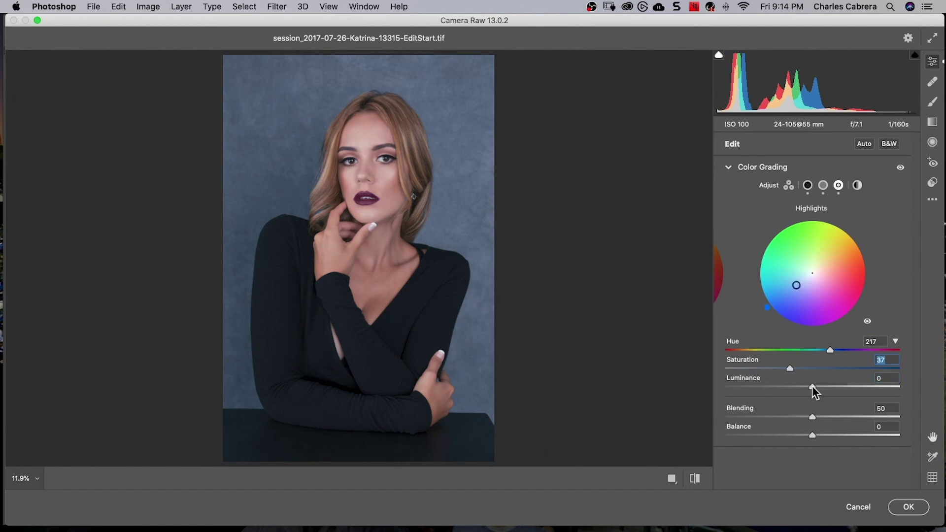
drag(812, 387, 831, 388)
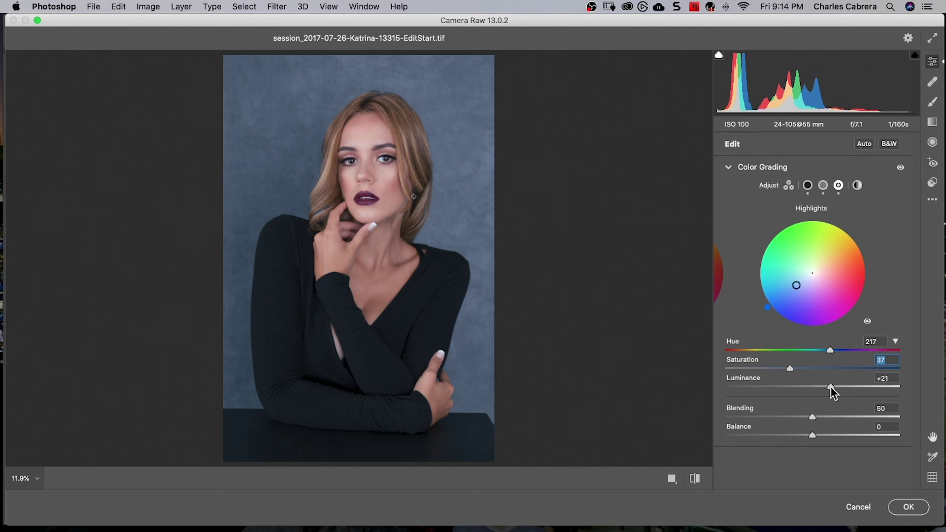
- Compare the portrait with and without the blue color grade, leaving it on
click(900, 168)
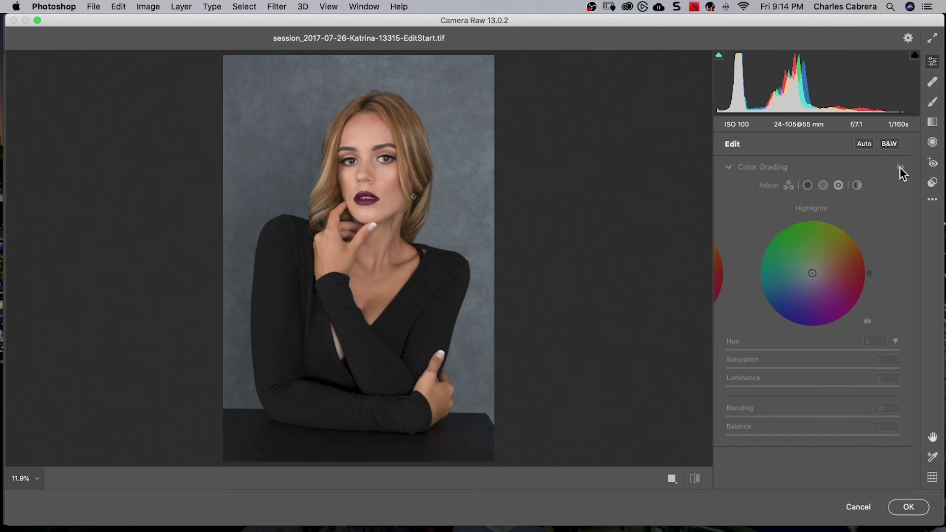
click(900, 168)
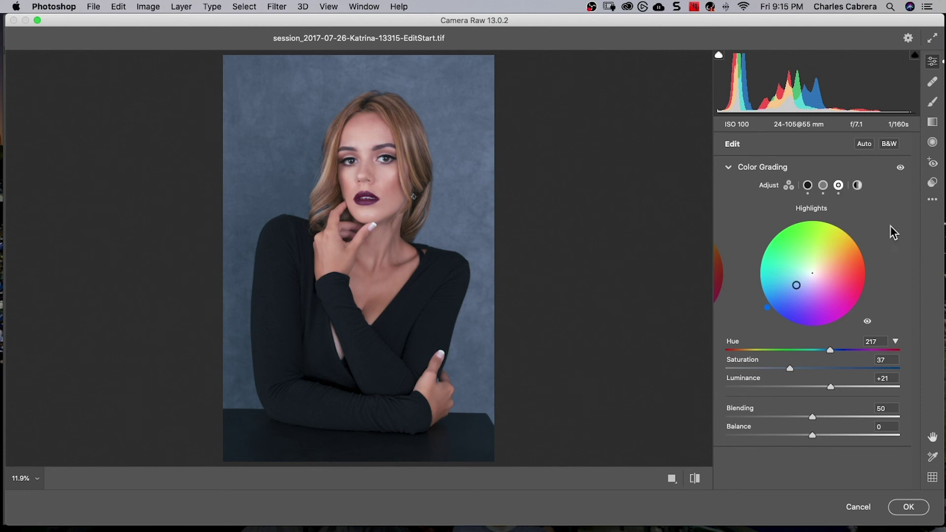
click(901, 168)
click(900, 168)
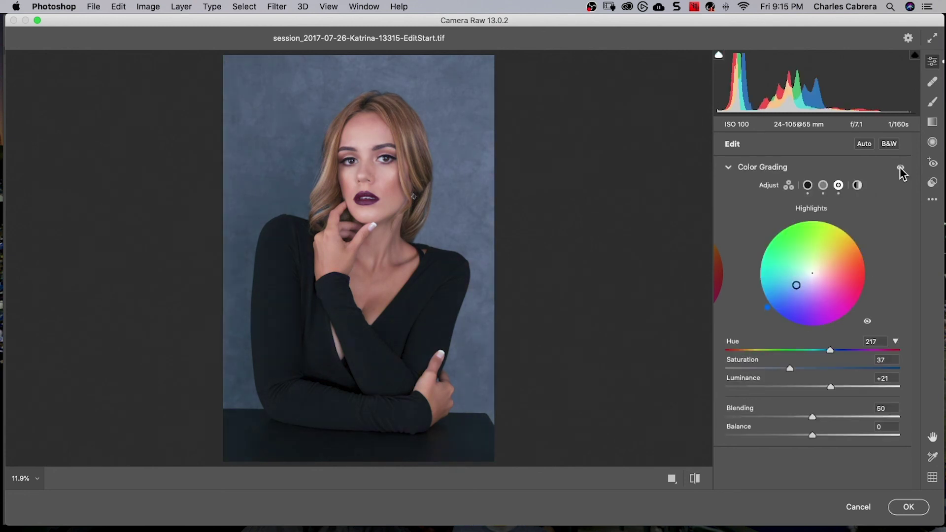